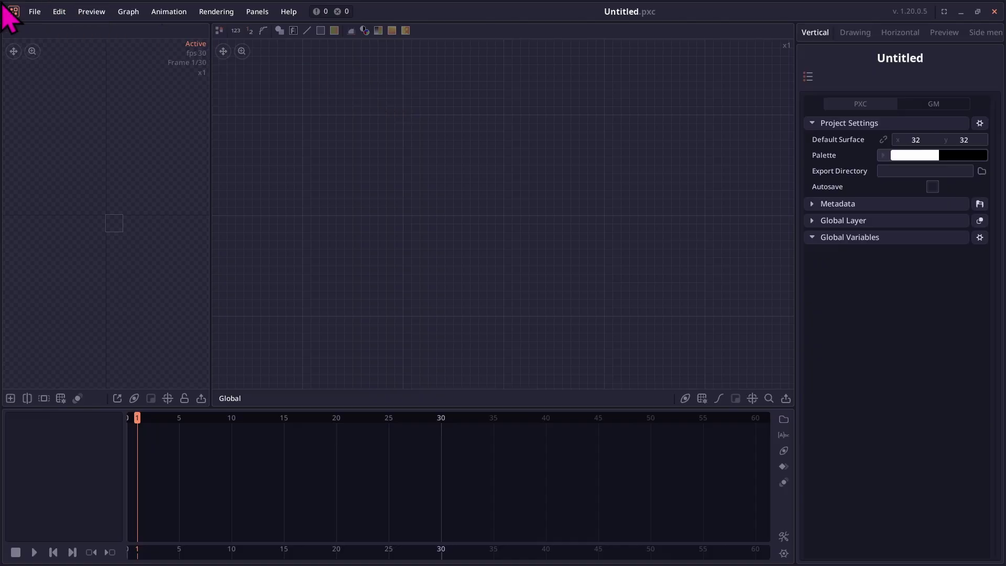
click(37, 12)
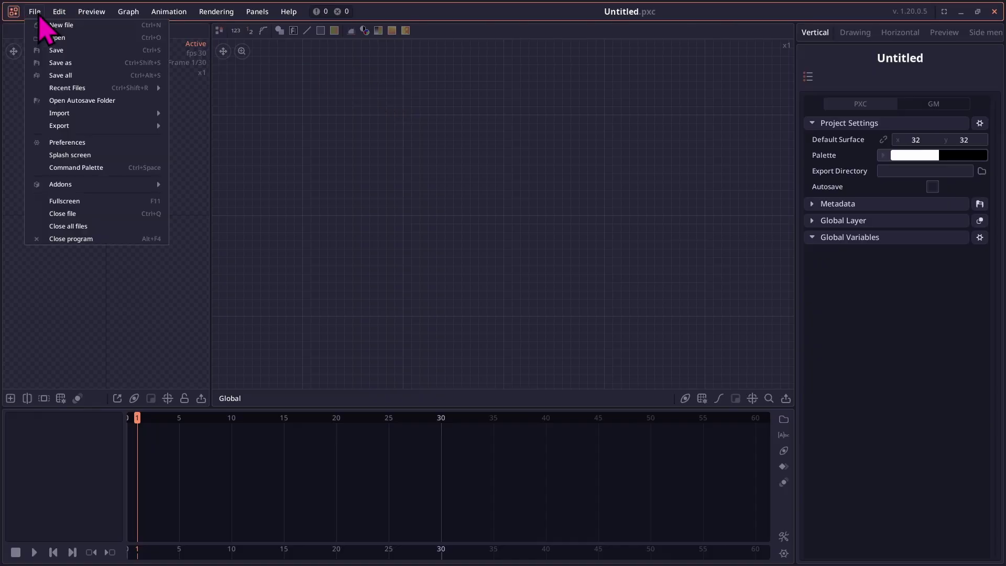
click(70, 155)
click(447, 95)
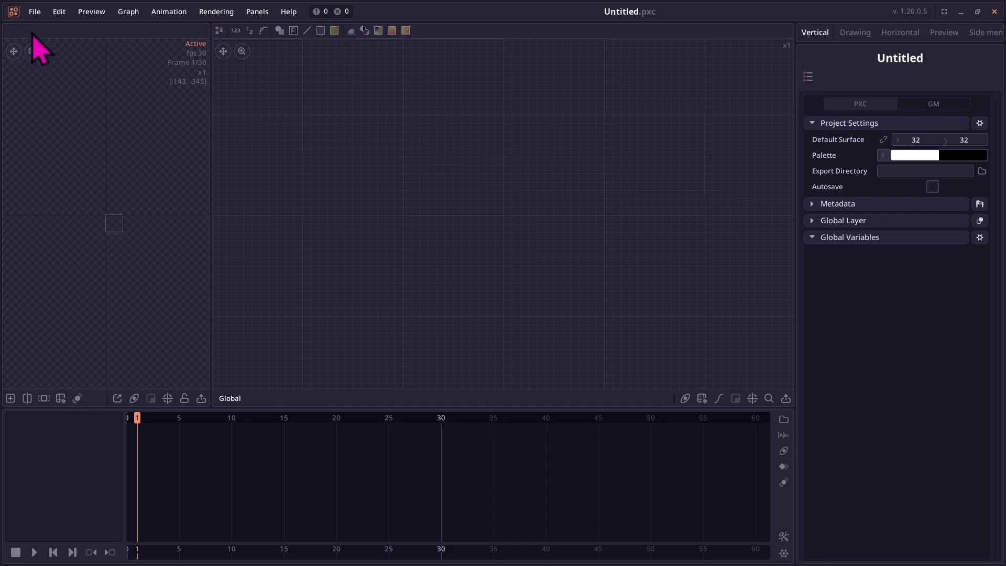
click(34, 13)
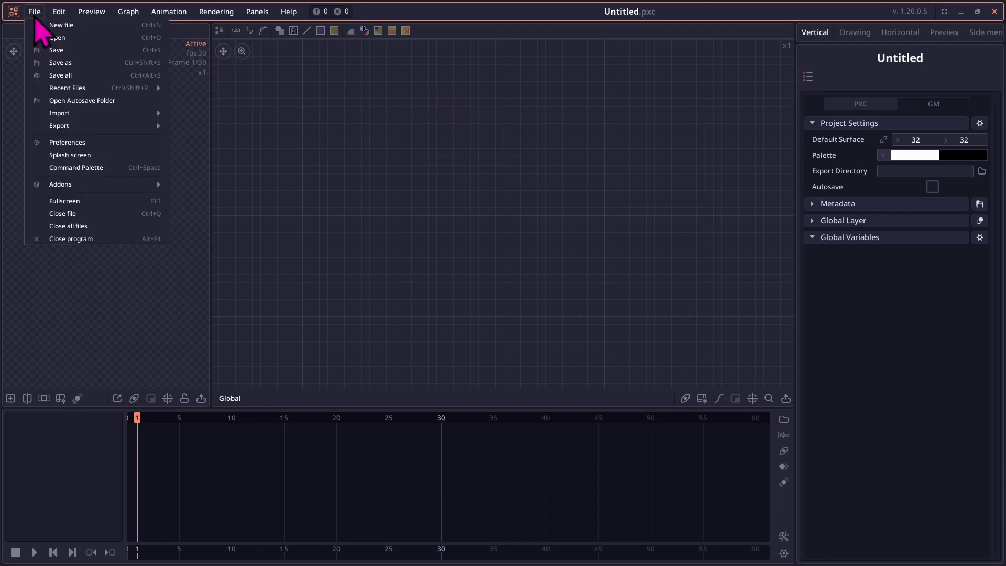
click(72, 154)
click(521, 105)
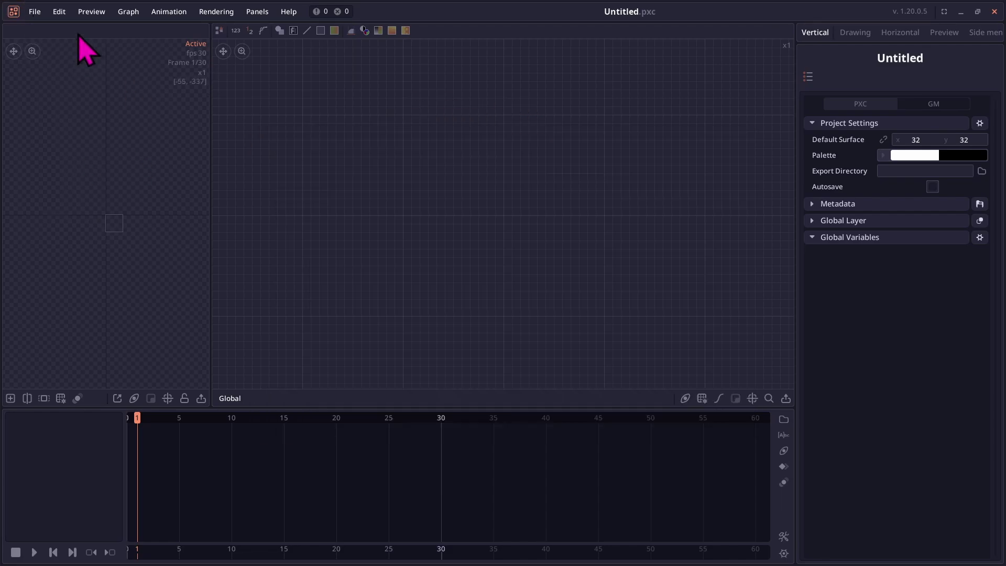
Open the splash screen and browse its online content, Getting Started files and Sample Projects
click(35, 14)
click(72, 156)
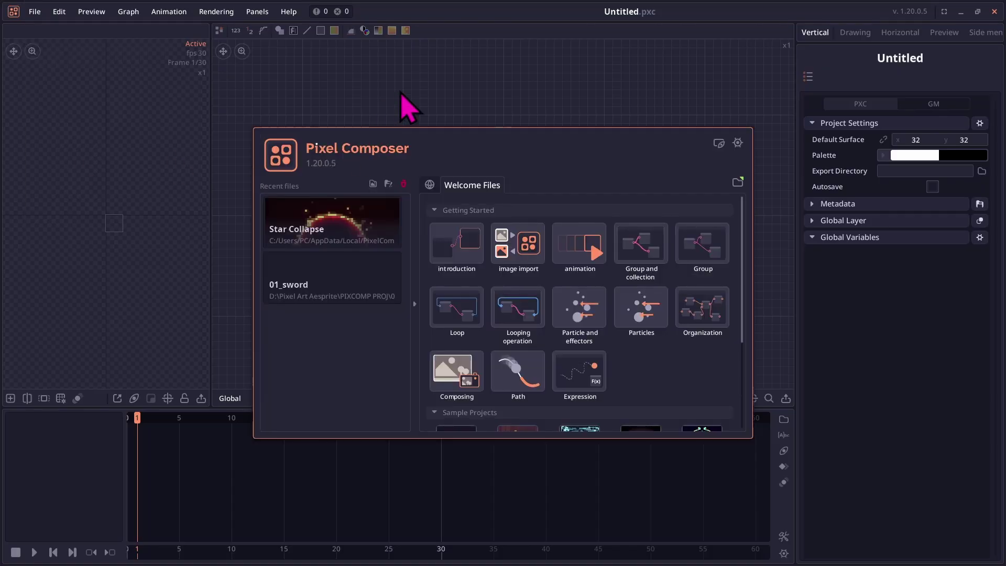
click(429, 185)
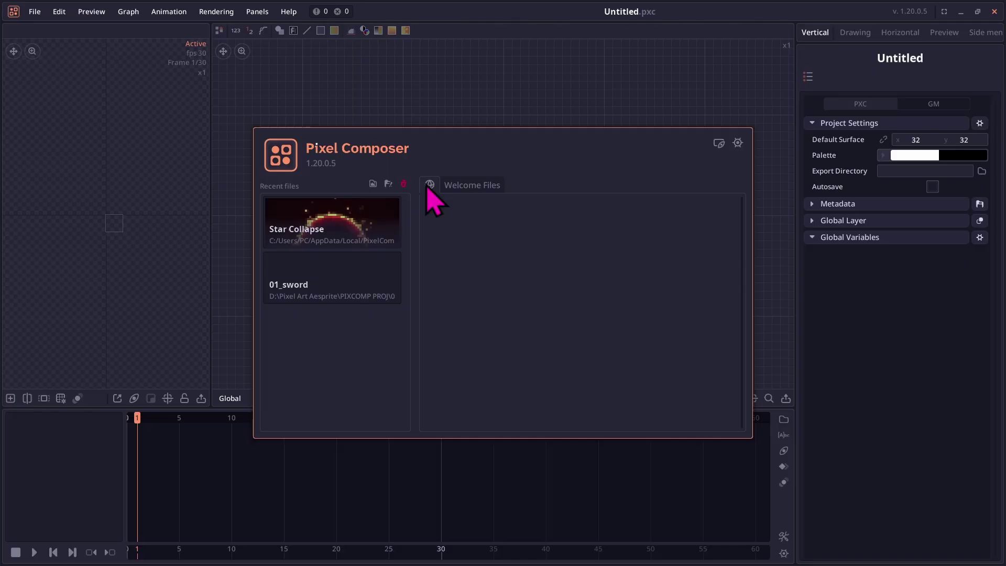
click(456, 194)
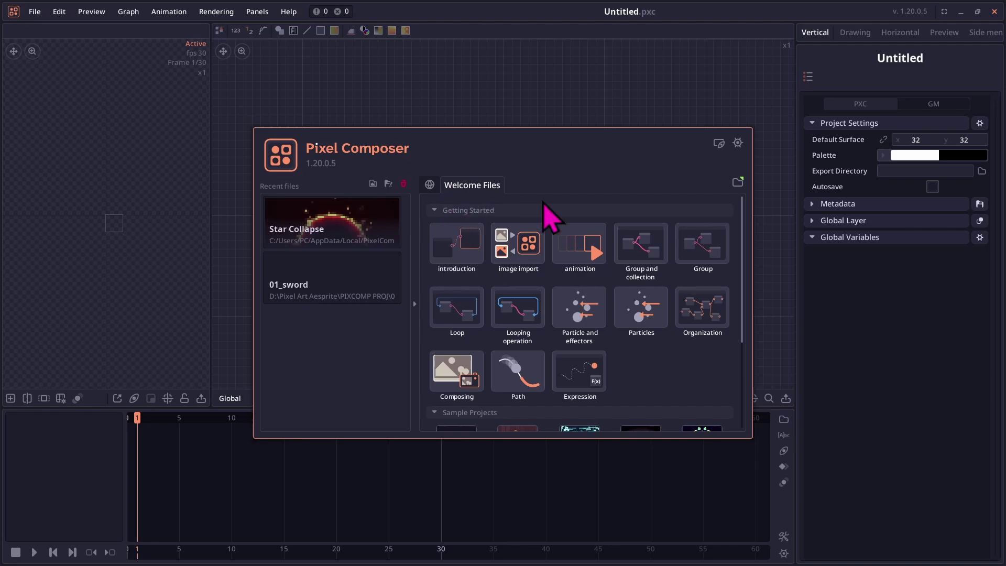
drag(744, 222, 744, 328)
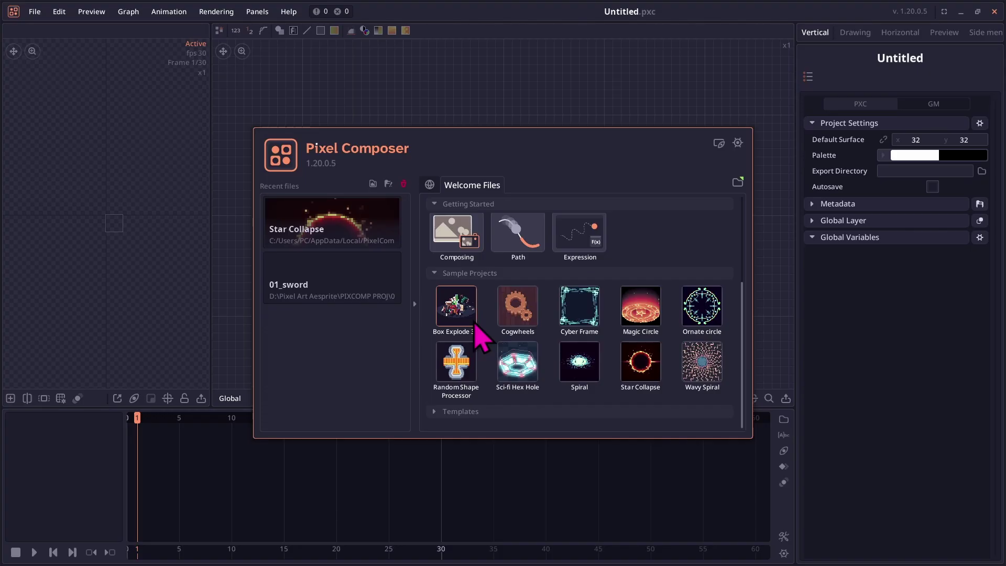
drag(574, 162, 545, 163)
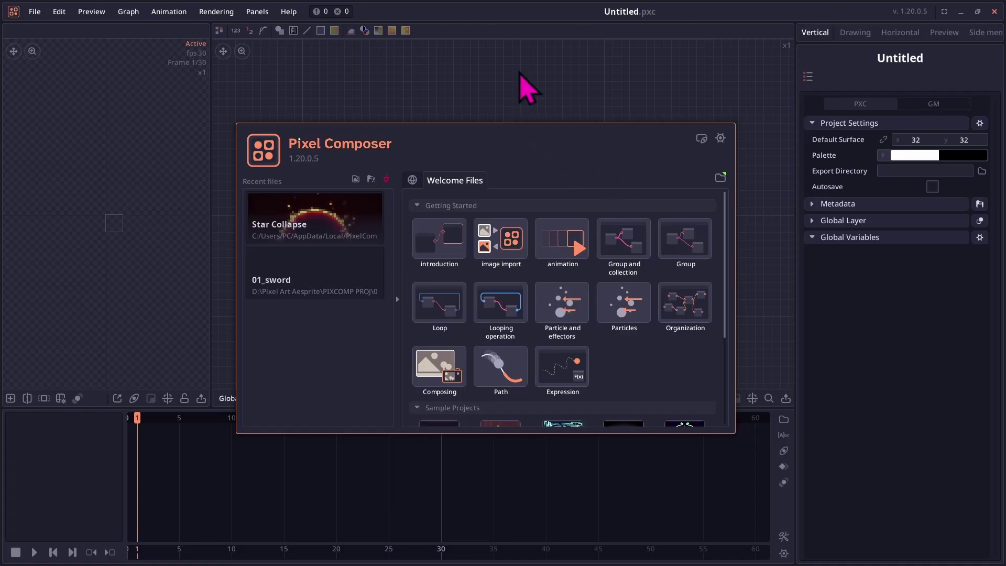
View the preferences from the splash screen, and close both the Preference window and the splash screen
click(720, 138)
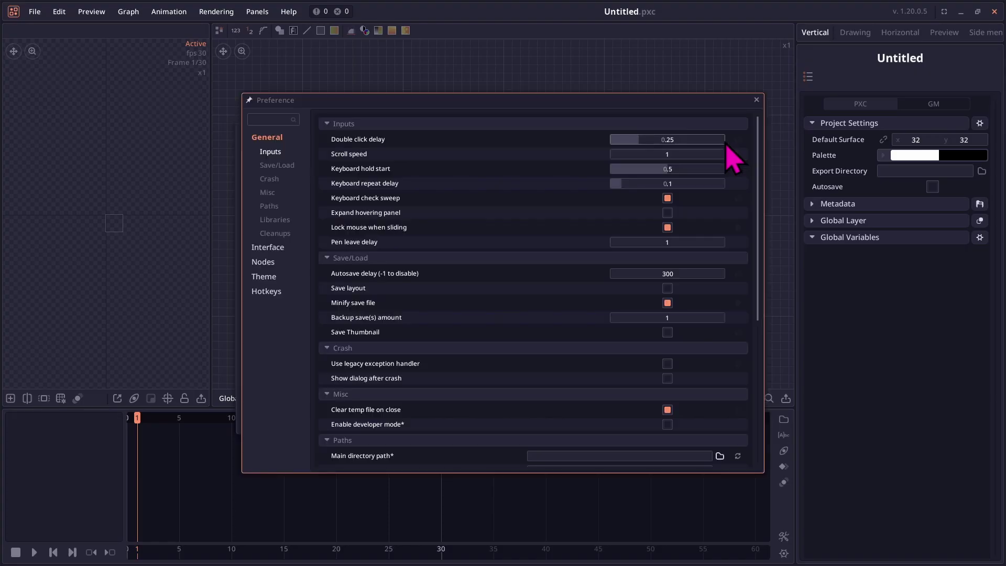
click(422, 80)
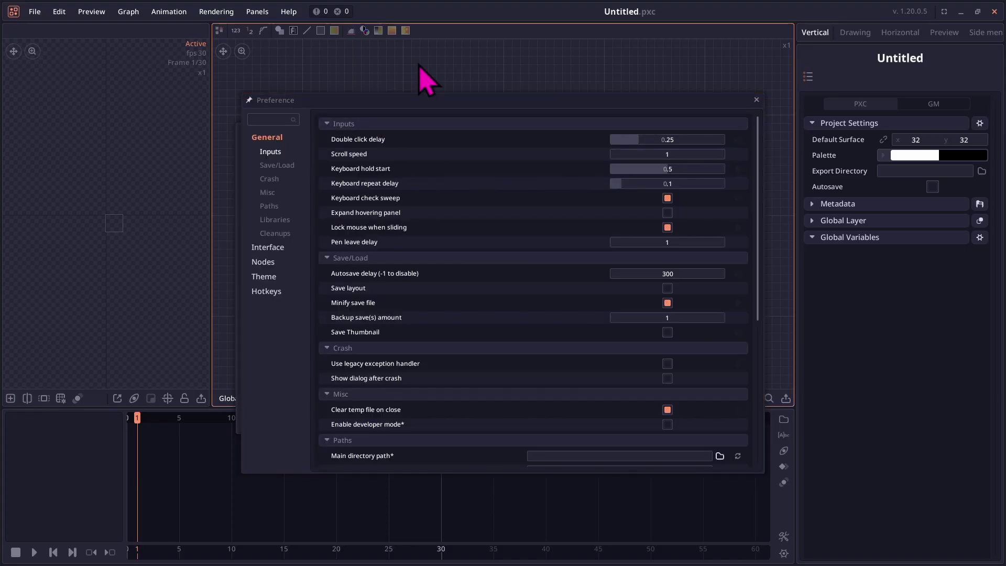
click(755, 101)
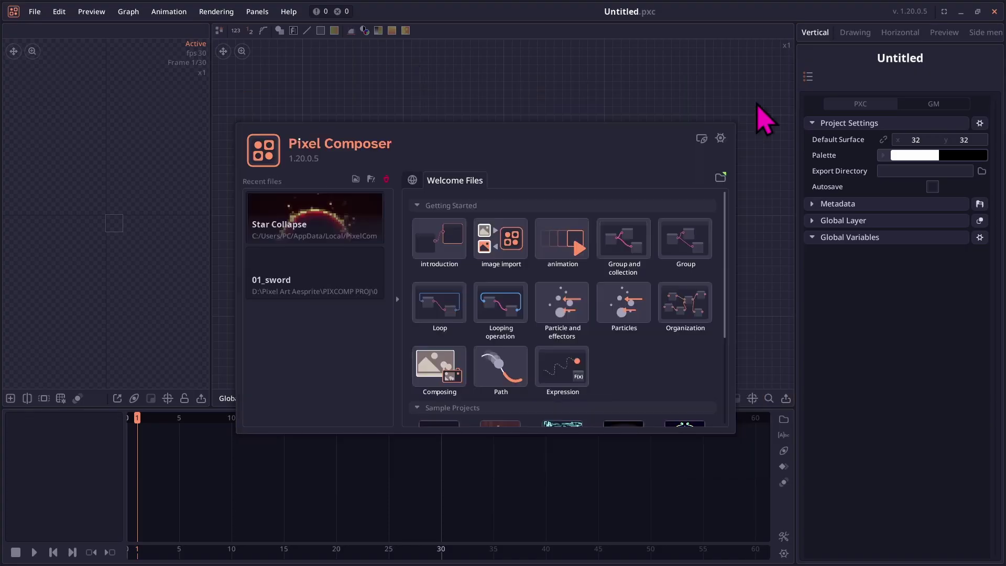
click(560, 89)
click(34, 12)
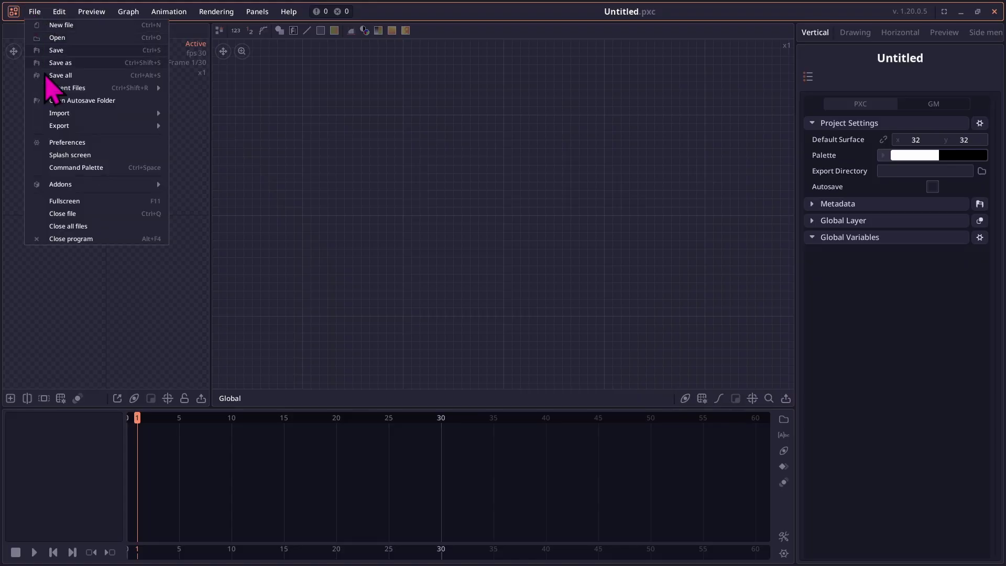
click(353, 131)
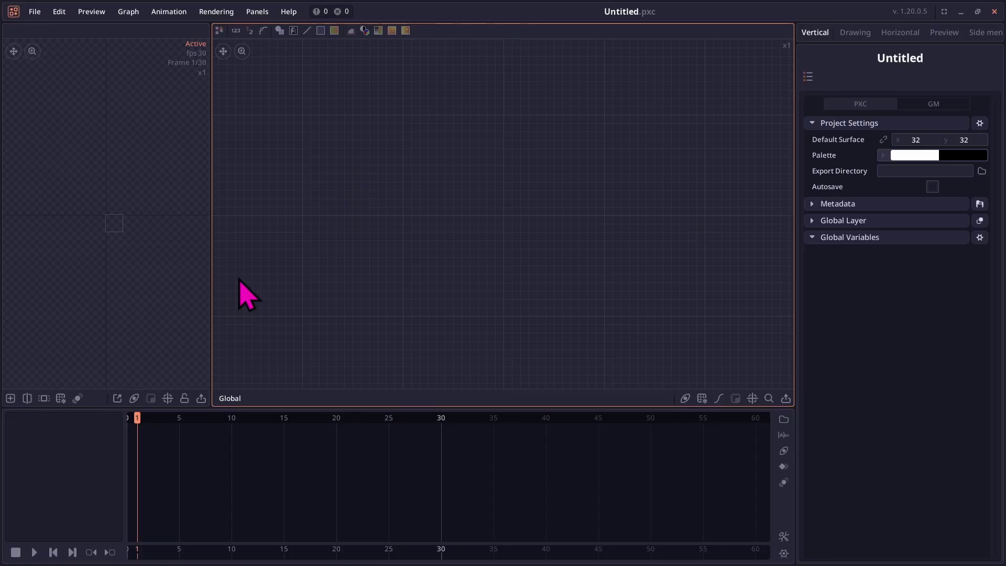
Focus the preview, node graph, animation timeline and inspector panels one after another
click(152, 173)
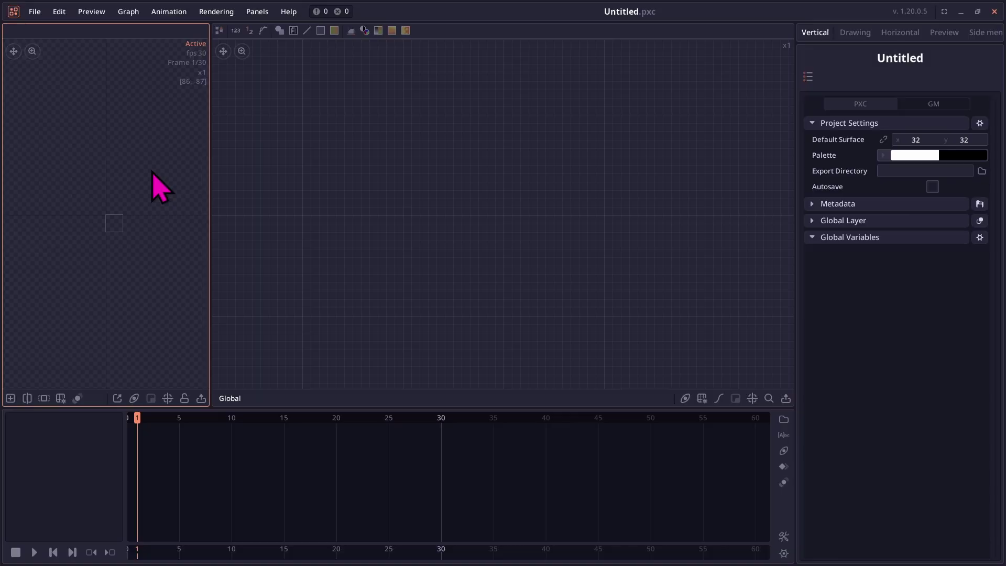
click(332, 178)
click(233, 486)
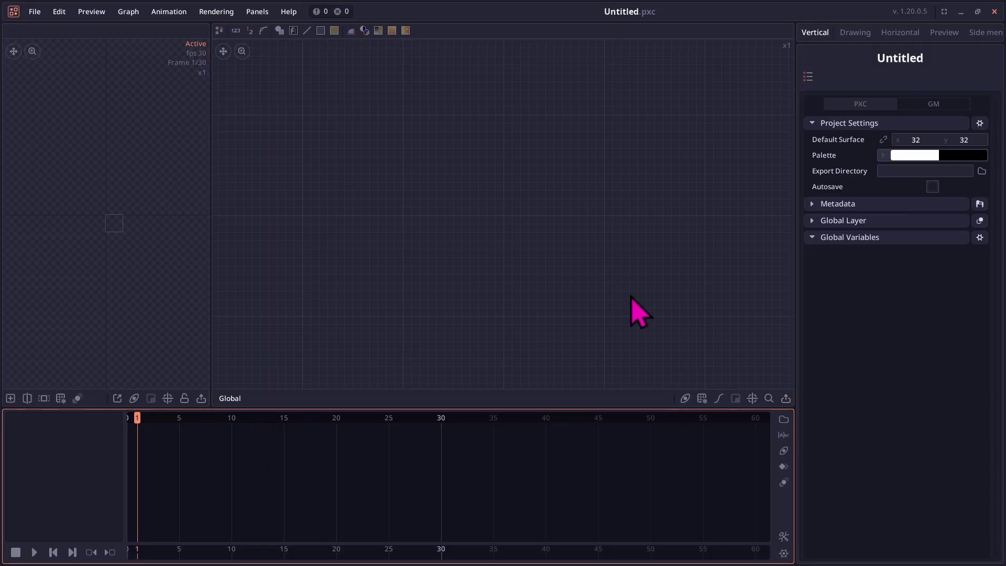
click(812, 330)
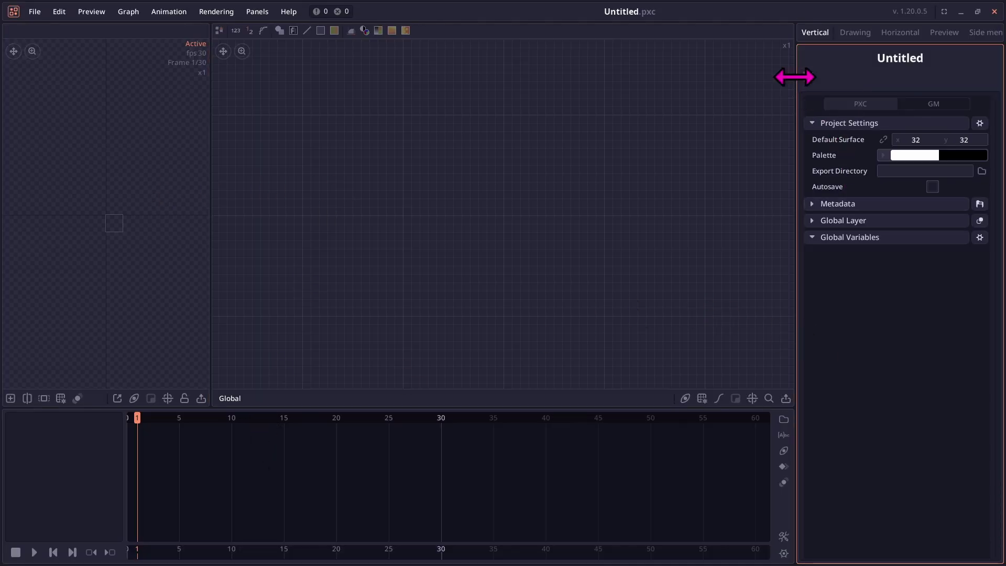
Try resizing the inspector panel in the Vertical and Drawing layouts, and return to the Vertical layout
drag(793, 78, 698, 78)
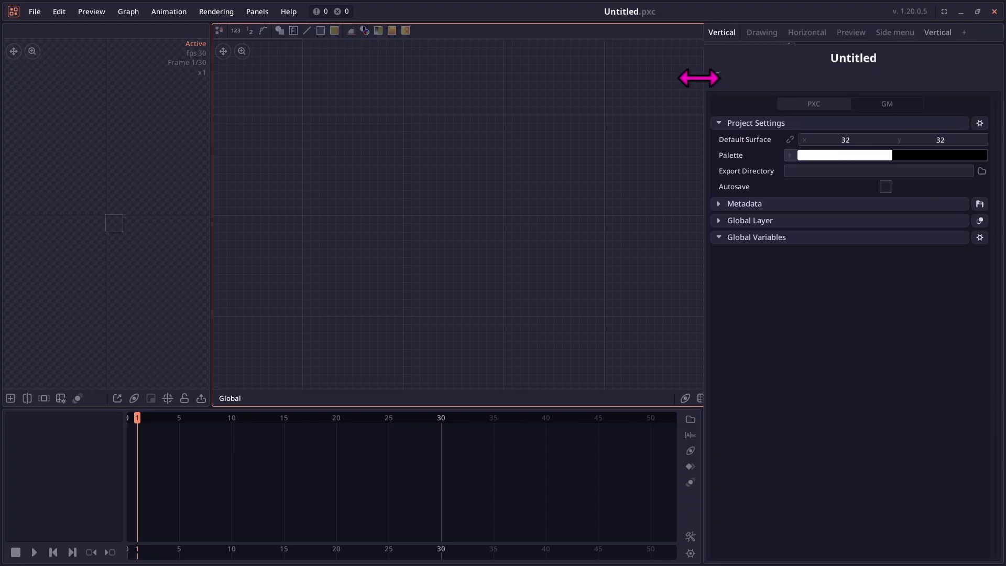
click(937, 32)
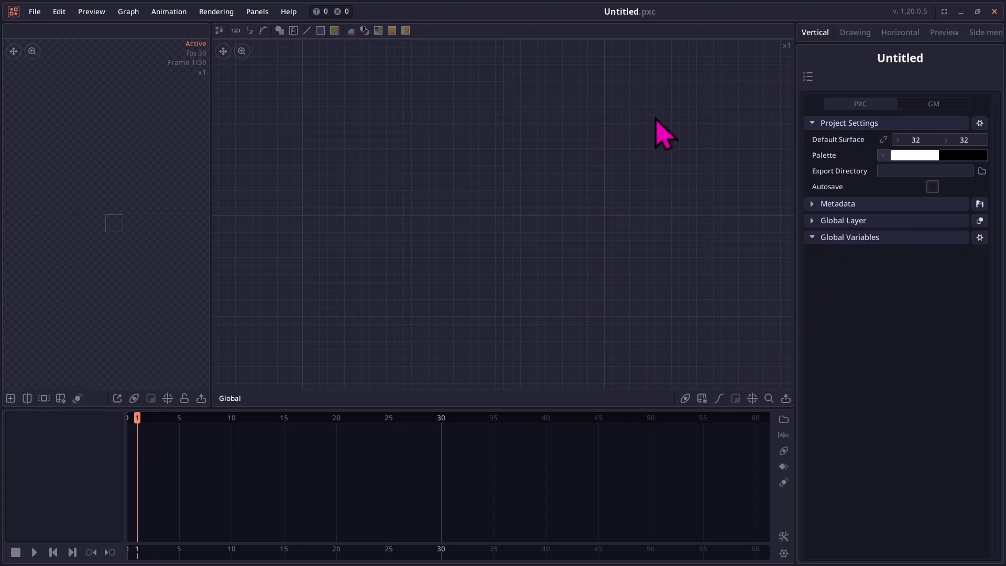
click(853, 34)
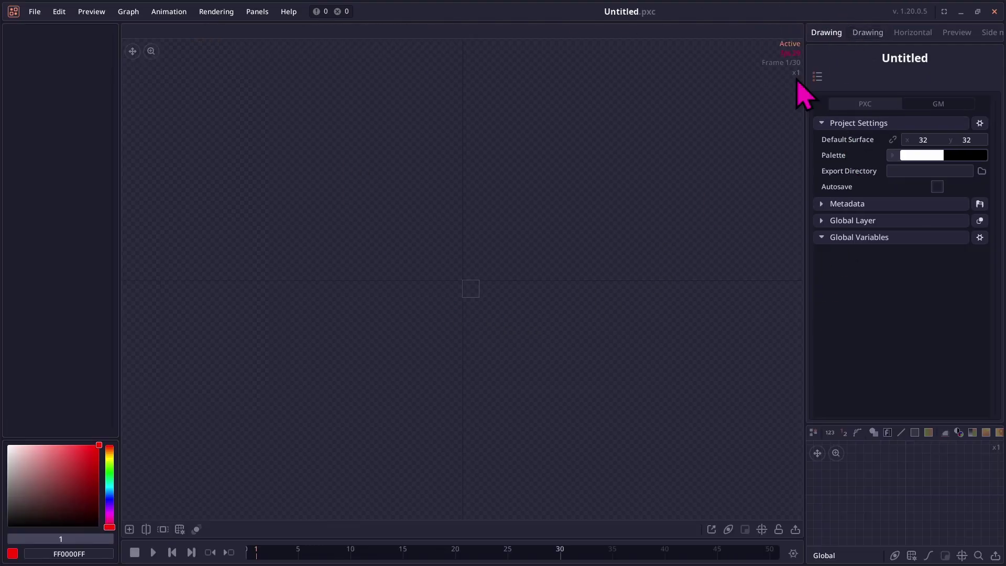
drag(802, 83, 749, 83)
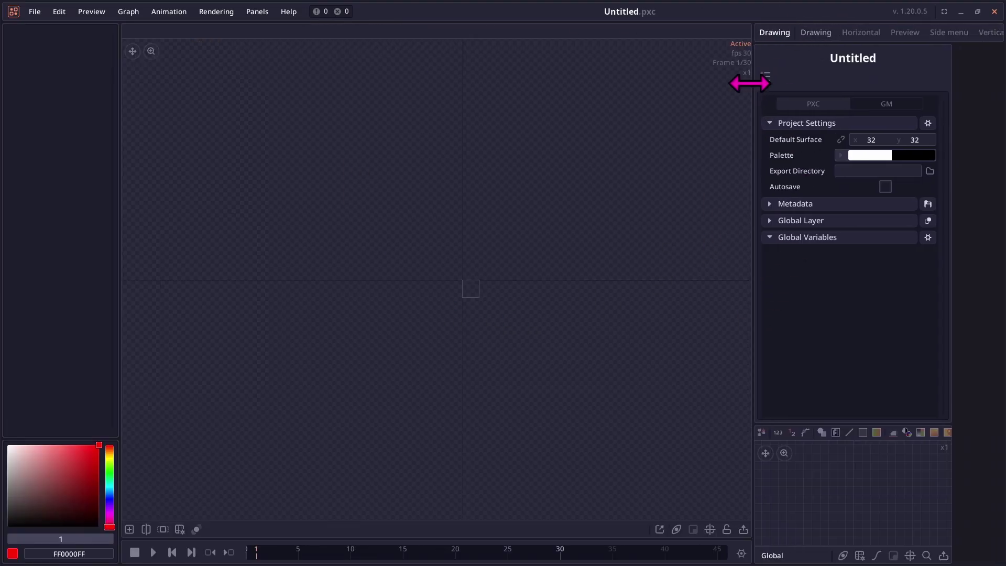
click(986, 33)
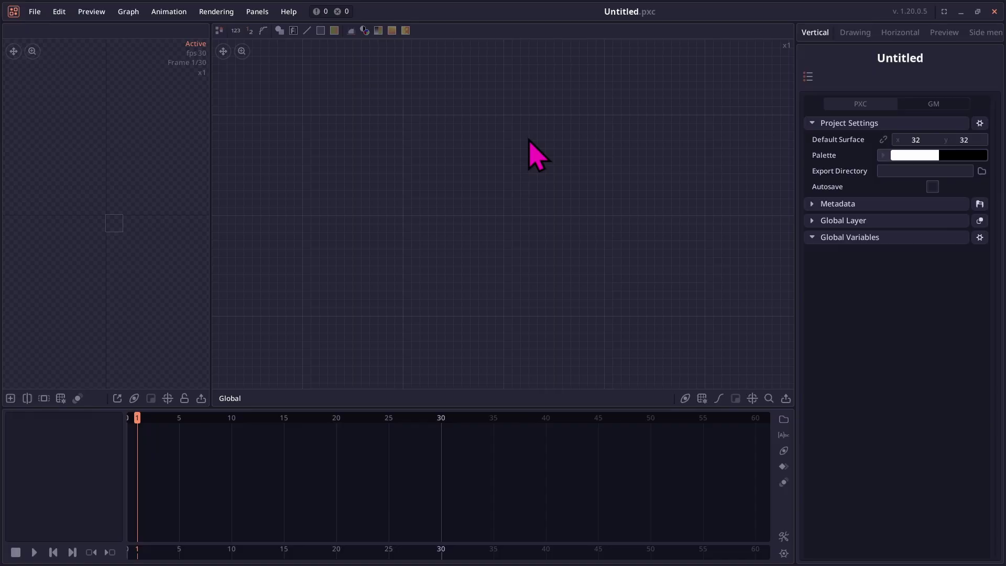
click(457, 182)
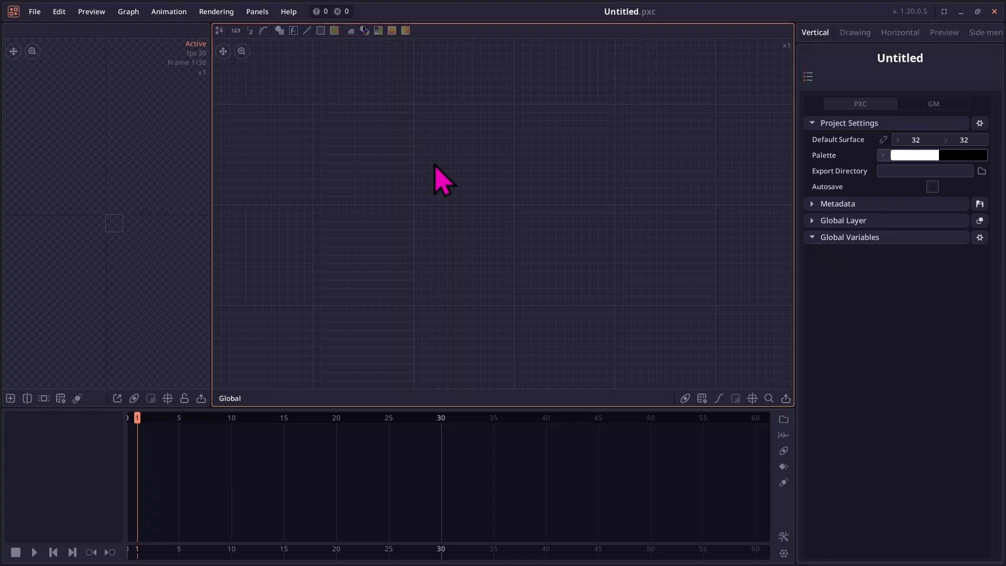
mouse_move(465, 197)
mouse_down()
mouse_move(449, 180)
mouse_move(408, 216)
mouse_move(413, 196)
mouse_move(512, 229)
mouse_move(534, 189)
mouse_move(449, 258)
mouse_move(482, 204)
mouse_move(642, 206)
mouse_move(433, 225)
mouse_move(582, 126)
mouse_move(591, 230)
mouse_move(350, 224)
mouse_move(539, 193)
mouse_move(478, 208)
mouse_up()
drag(483, 199, 460, 200)
scroll(451, 175, down, 3)
scroll(469, 199, up, 2)
drag(408, 120, 445, 177)
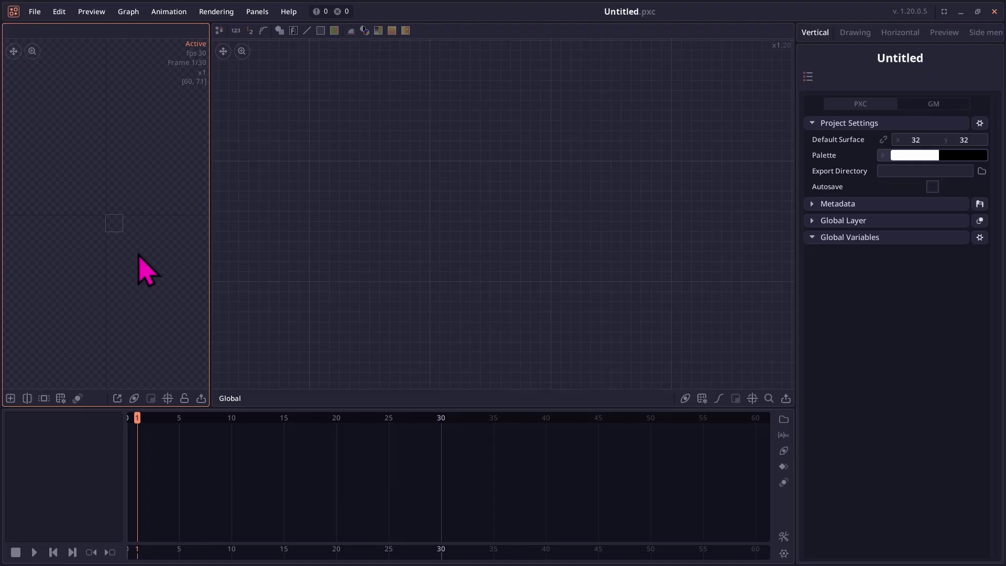
click(862, 313)
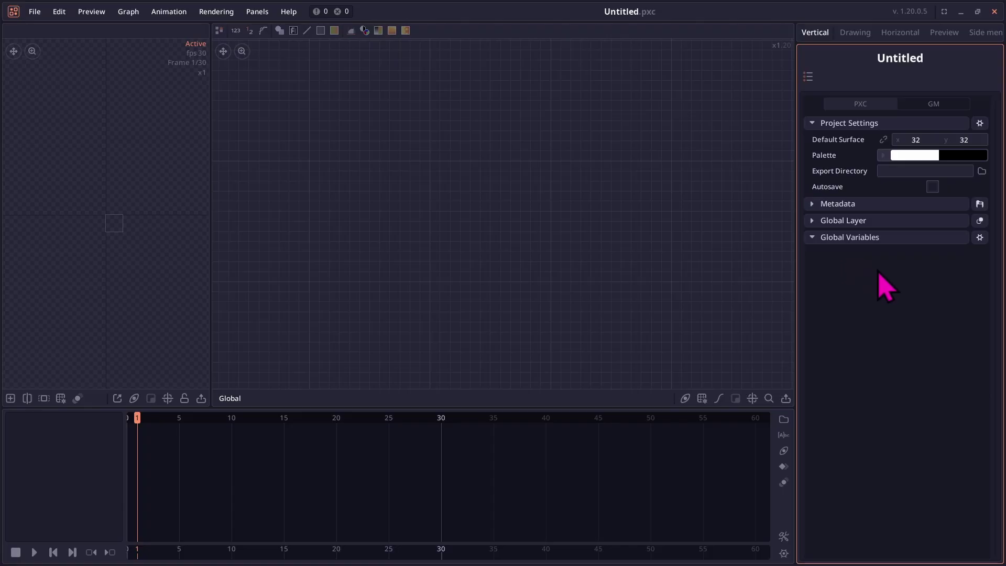
click(599, 183)
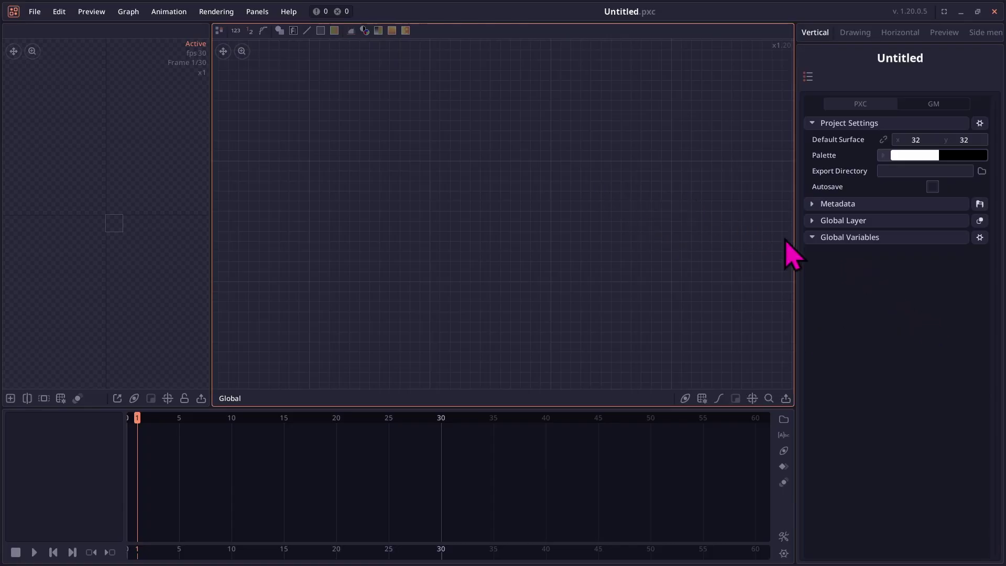
click(847, 267)
click(466, 204)
click(935, 294)
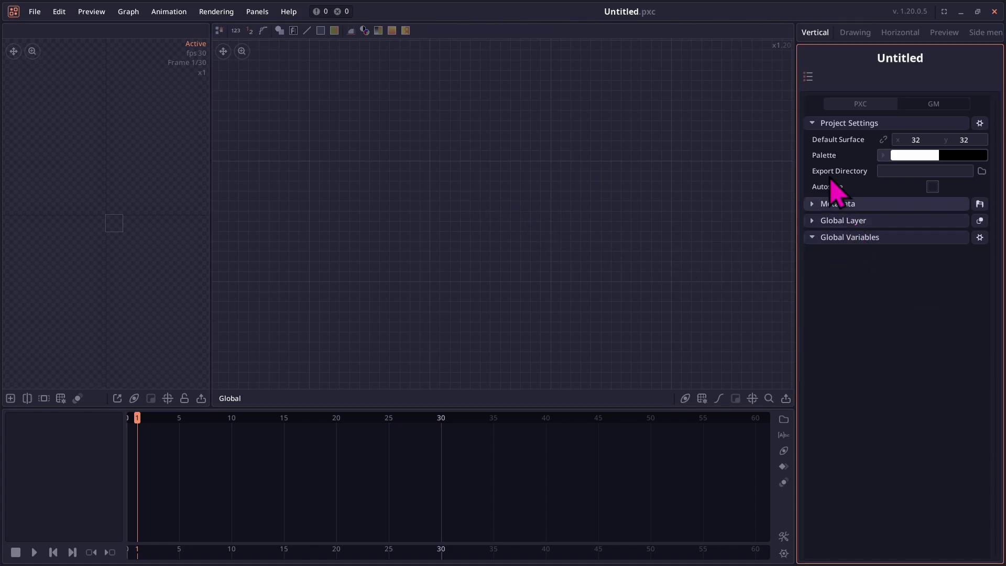
Collapse and re-expand the Project Settings section, and collapse the Global Variables section in the inspector
click(813, 124)
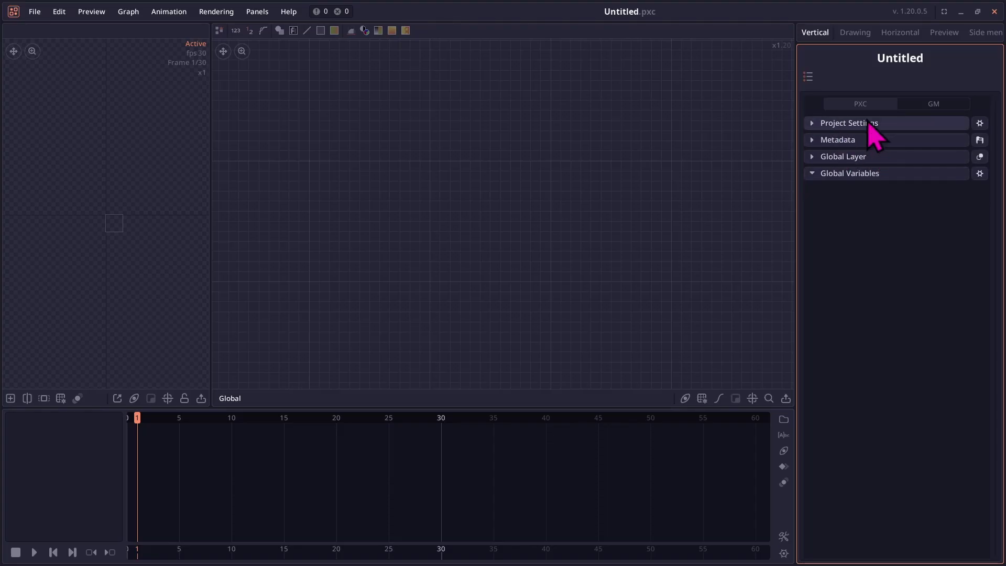
click(815, 127)
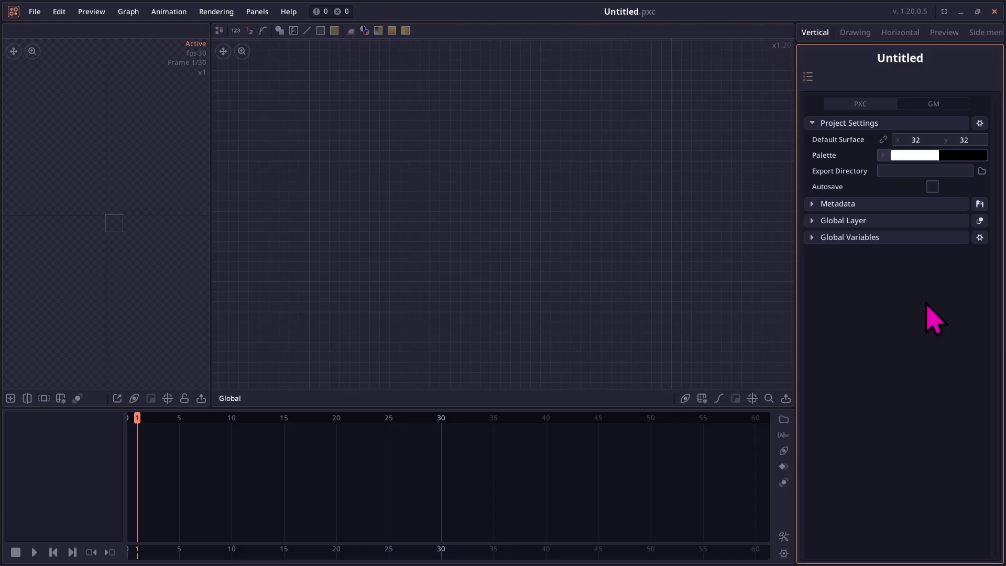
click(558, 212)
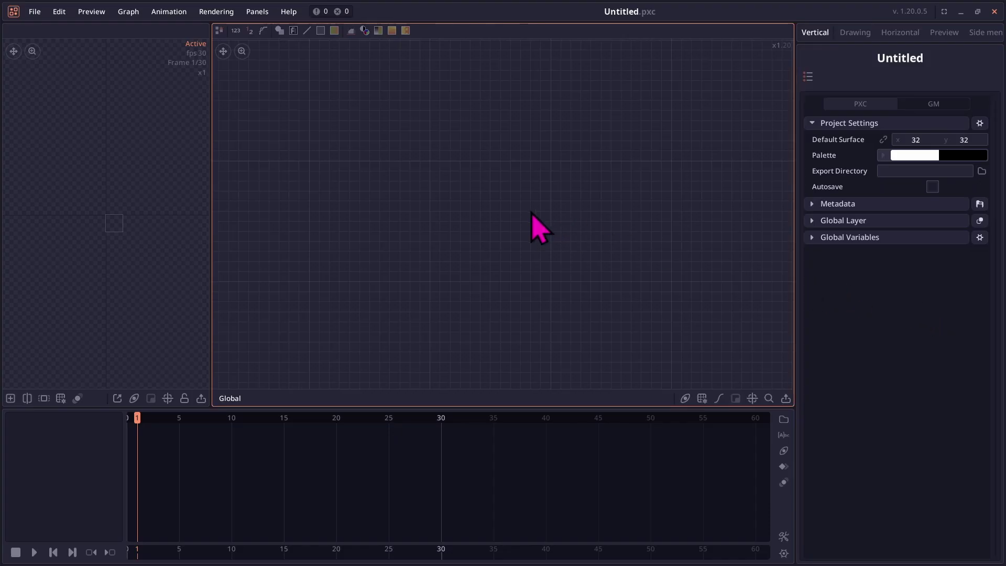
scroll(452, 215, up, 4)
scroll(452, 216, down, 2)
scroll(454, 215, up, 4)
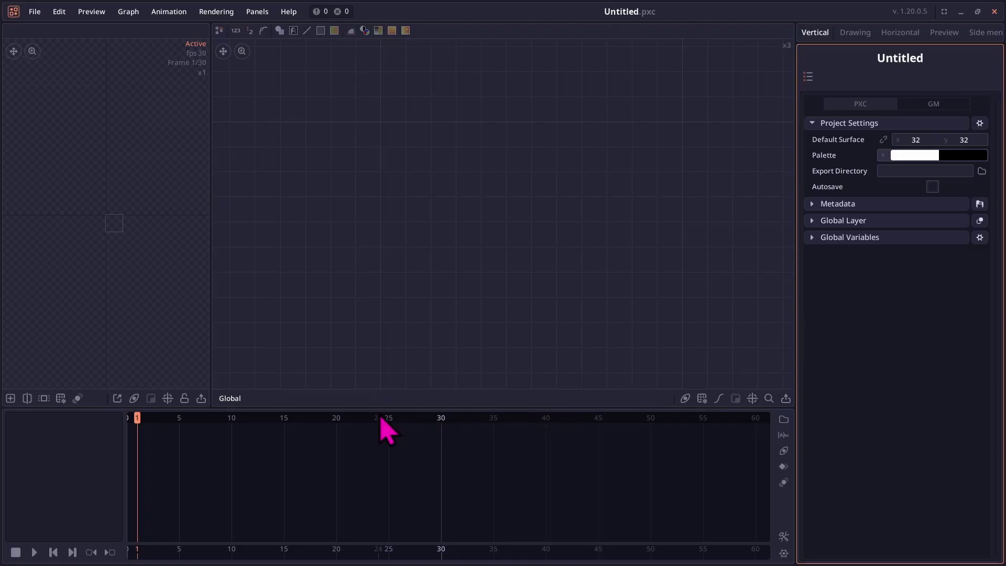
Play the empty 30-frame animation, and stop with the playhead at frame 24
key(space)
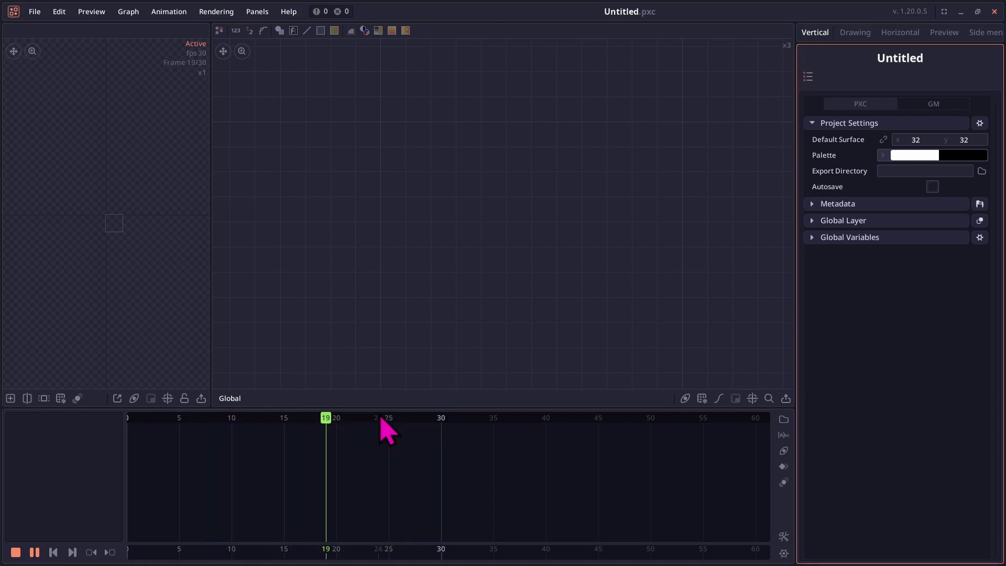
click(379, 420)
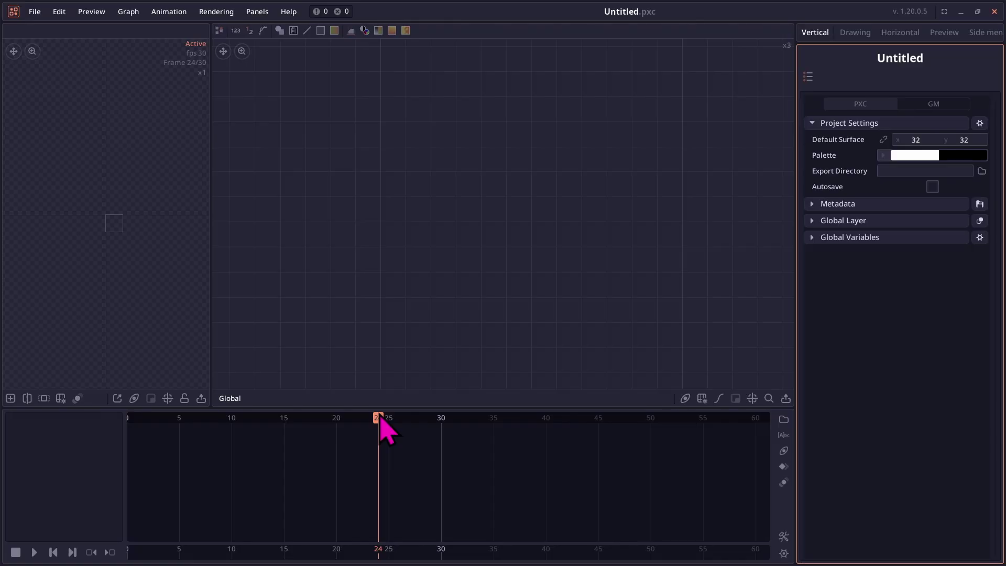
Reopen the splash screen with its welcome files and sample projects
click(35, 12)
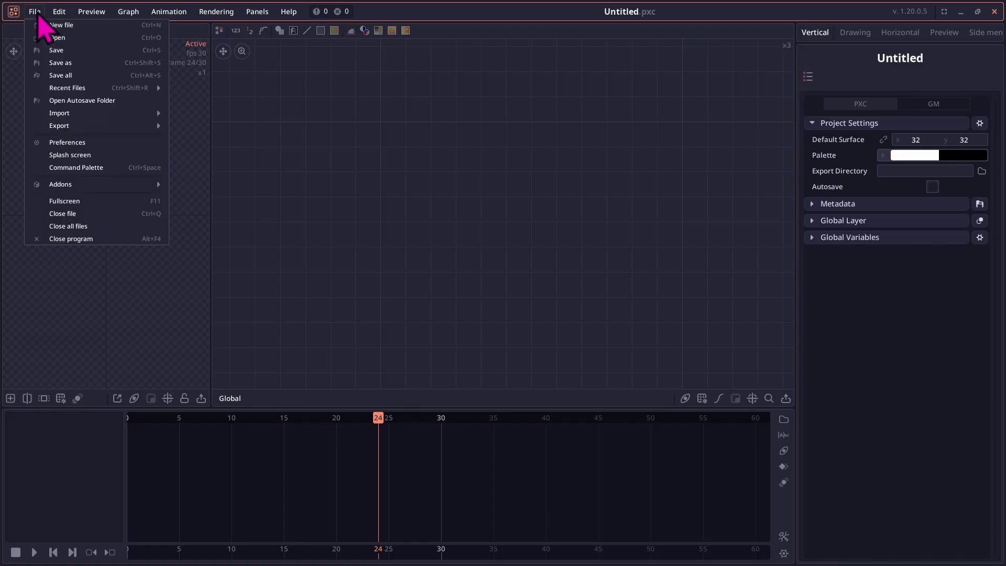
click(66, 155)
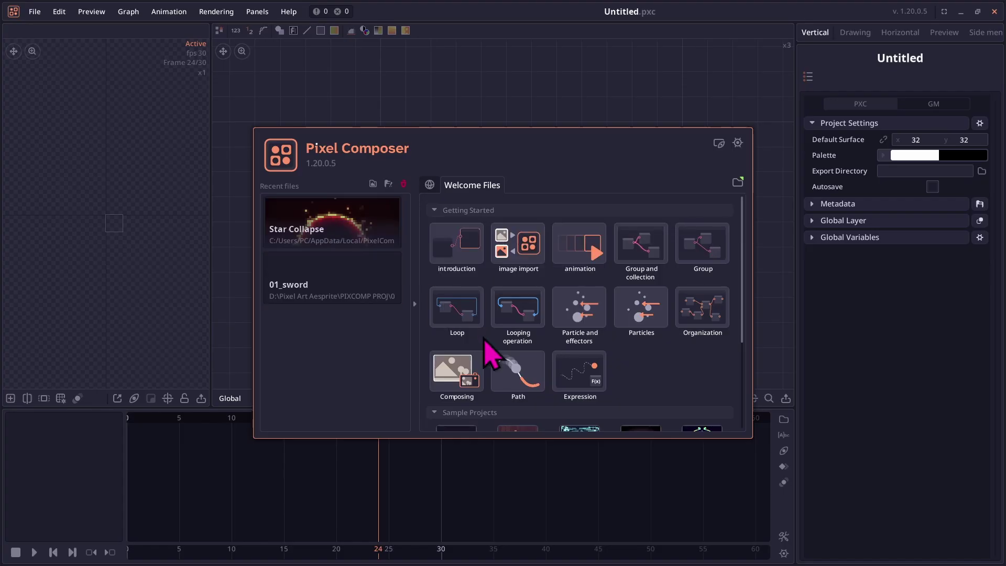
Open the Cyber Frame sample project from the splash screen's Sample Projects
scroll(474, 354, down, 3)
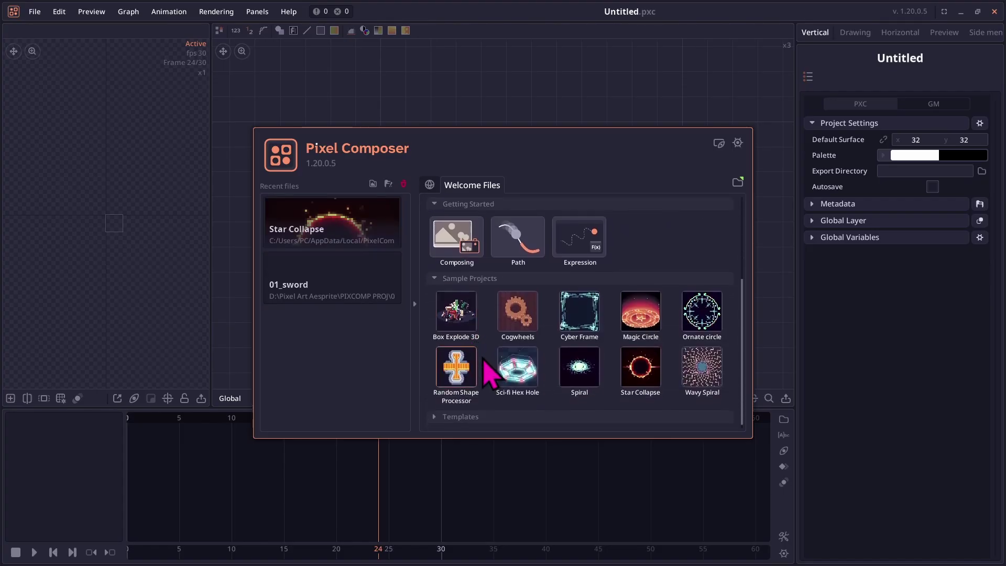
click(579, 314)
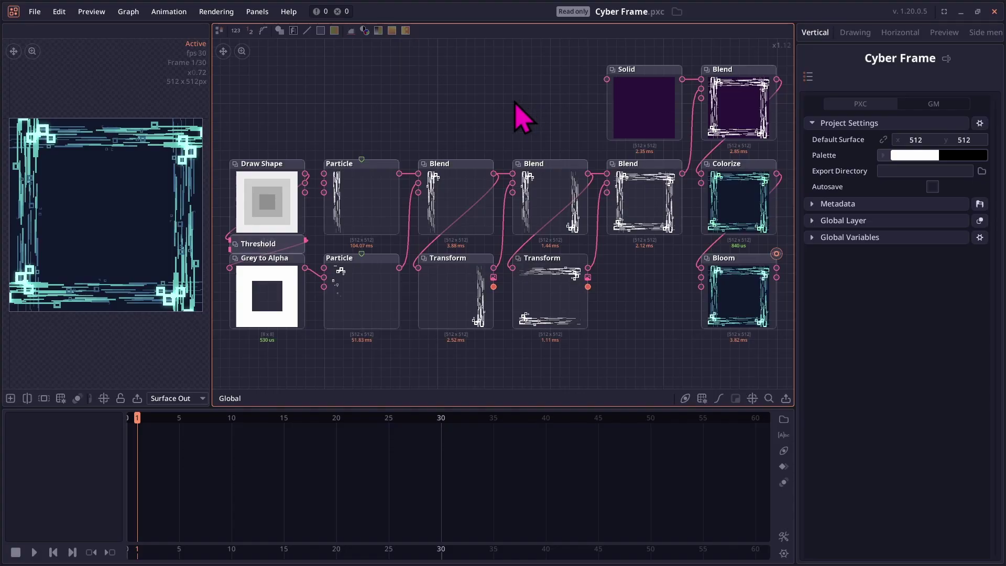
Examine the Cyber Frame node graph and its connections, both close up and as an overview
mouse_move(515, 104)
mouse_down()
mouse_move(478, 102)
mouse_move(403, 142)
mouse_move(514, 128)
mouse_move(583, 104)
mouse_move(508, 133)
mouse_move(494, 124)
mouse_move(539, 99)
mouse_move(442, 117)
mouse_move(591, 124)
mouse_move(507, 133)
mouse_move(494, 112)
mouse_move(545, 95)
mouse_move(527, 100)
mouse_up()
scroll(464, 117, up, 5)
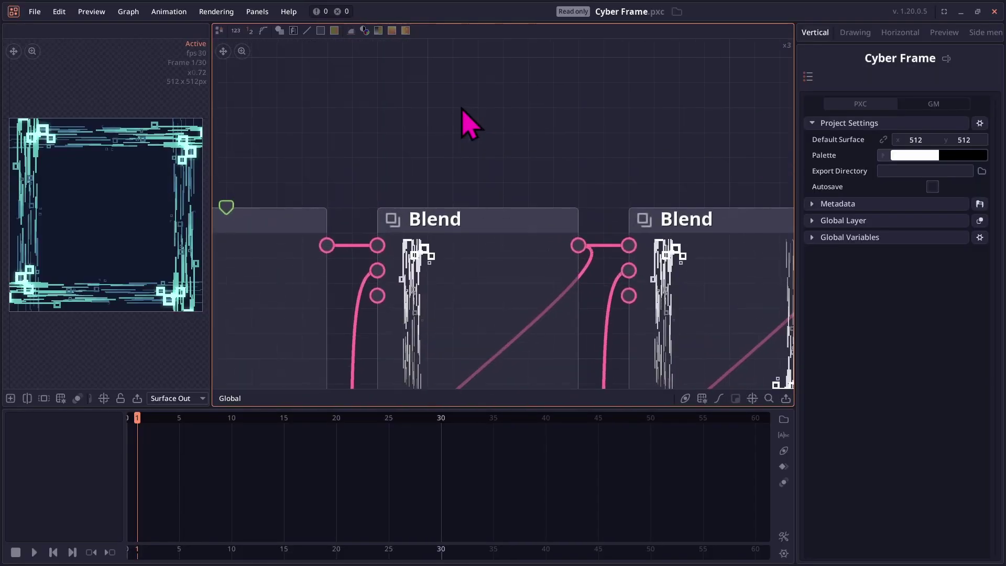
scroll(442, 139, down, 2)
drag(442, 139, 490, 74)
scroll(449, 115, up, 3)
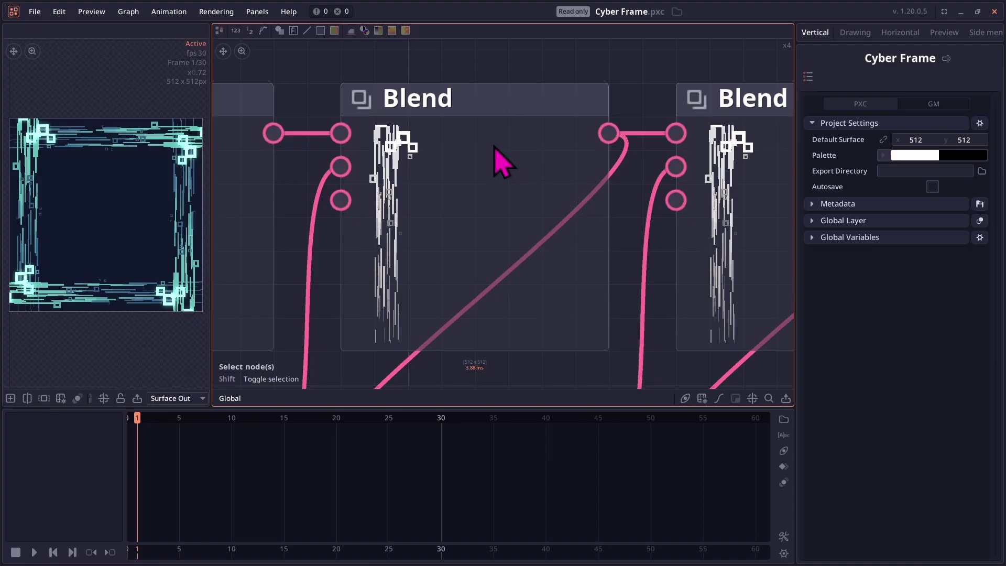
scroll(471, 87, down, 5)
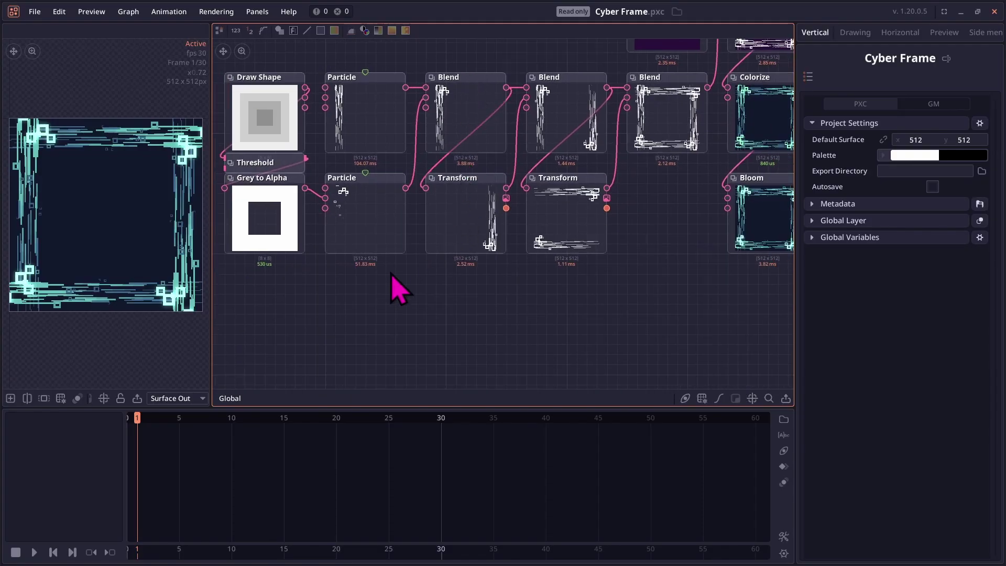
drag(373, 296, 422, 335)
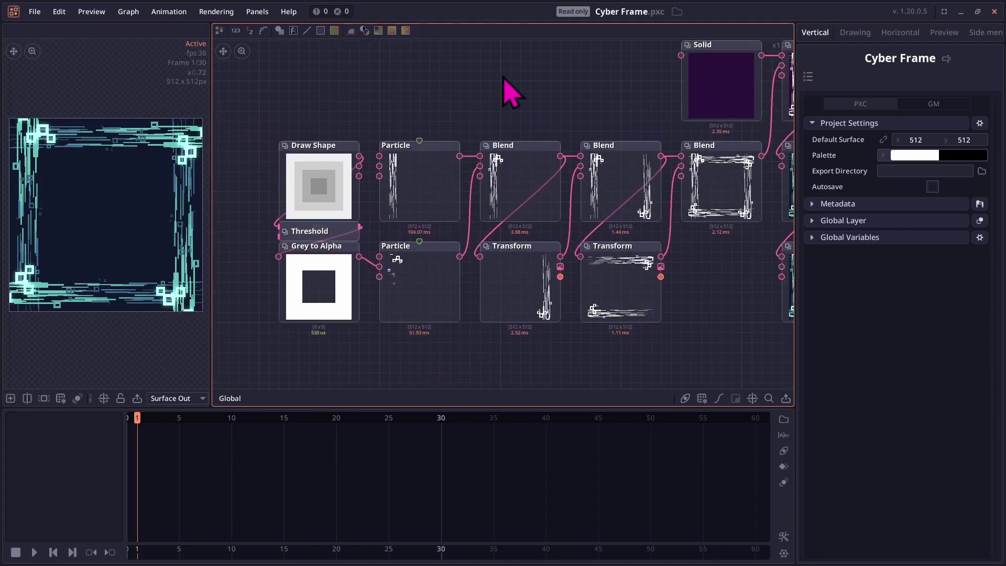
scroll(292, 129, up, 4)
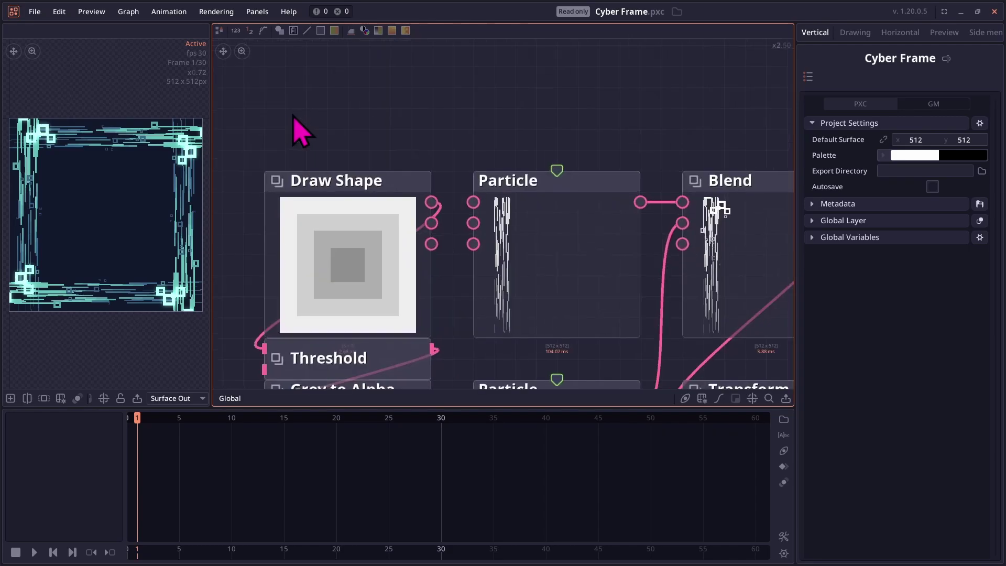
Select the Draw Shape node and collapse its Output, Transform and Shape property sections in the inspector
click(331, 186)
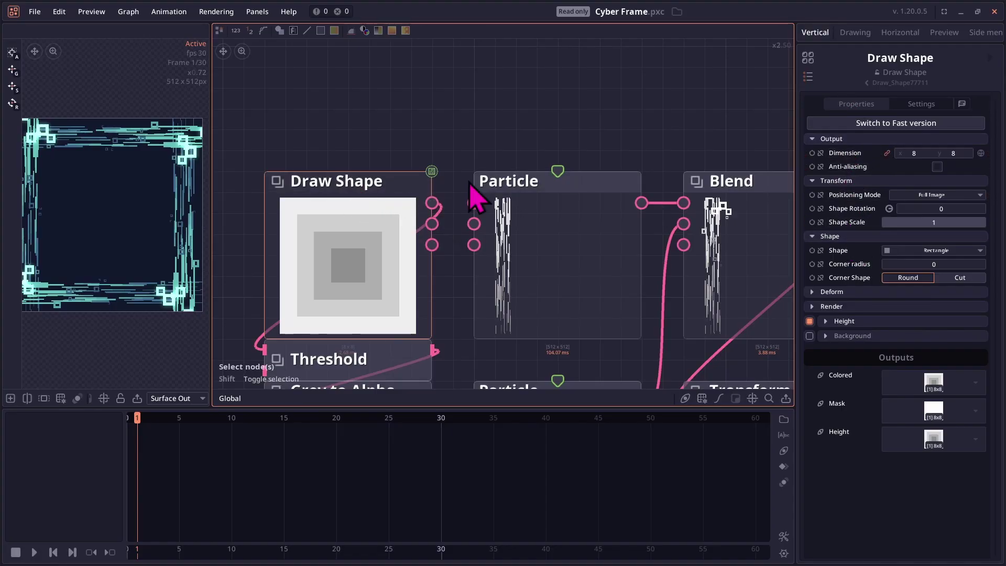
click(812, 138)
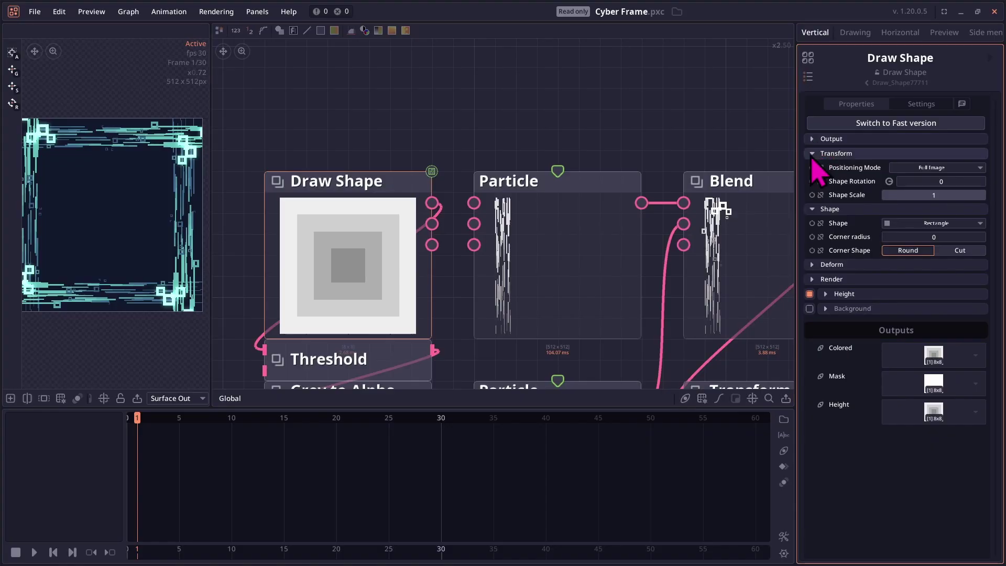
click(812, 154)
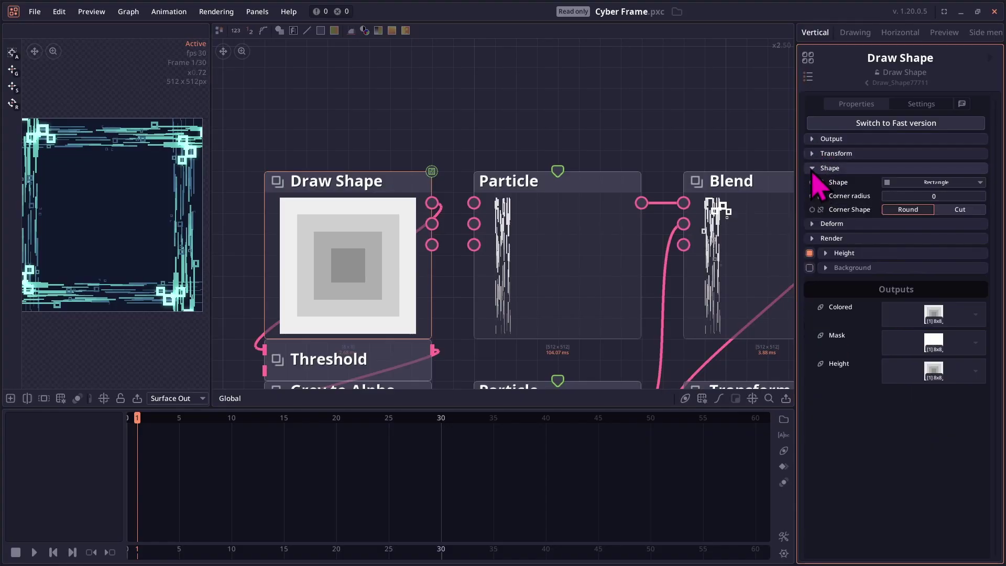
click(812, 168)
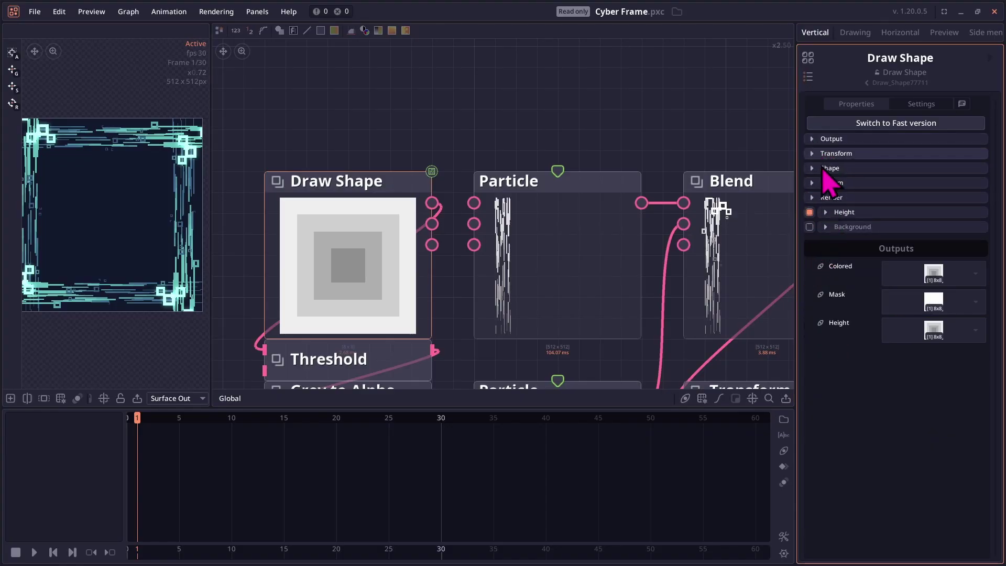
Show the output of the upper Particle node in the preview, followed by the Draw Shape node's output
click(585, 203)
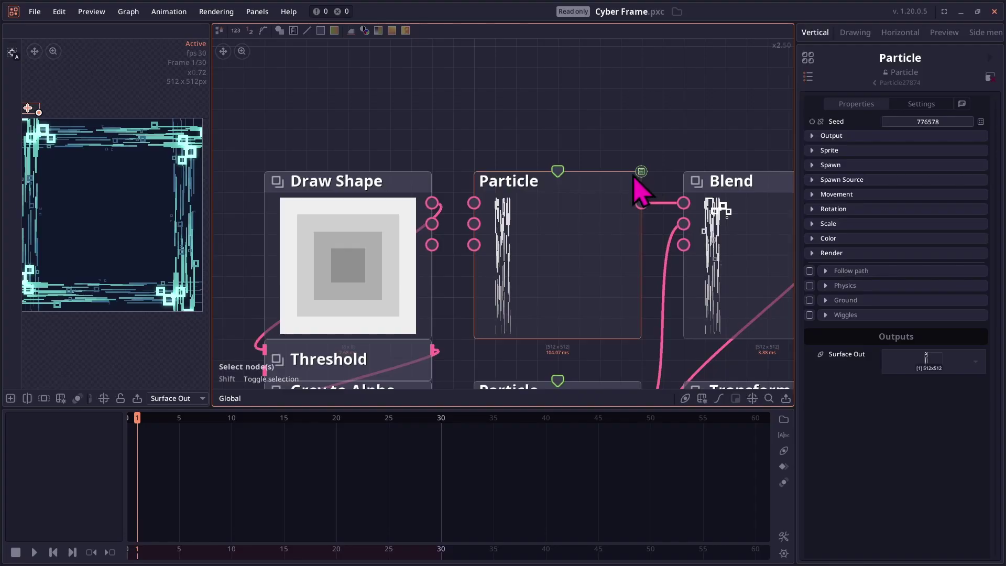
click(554, 235)
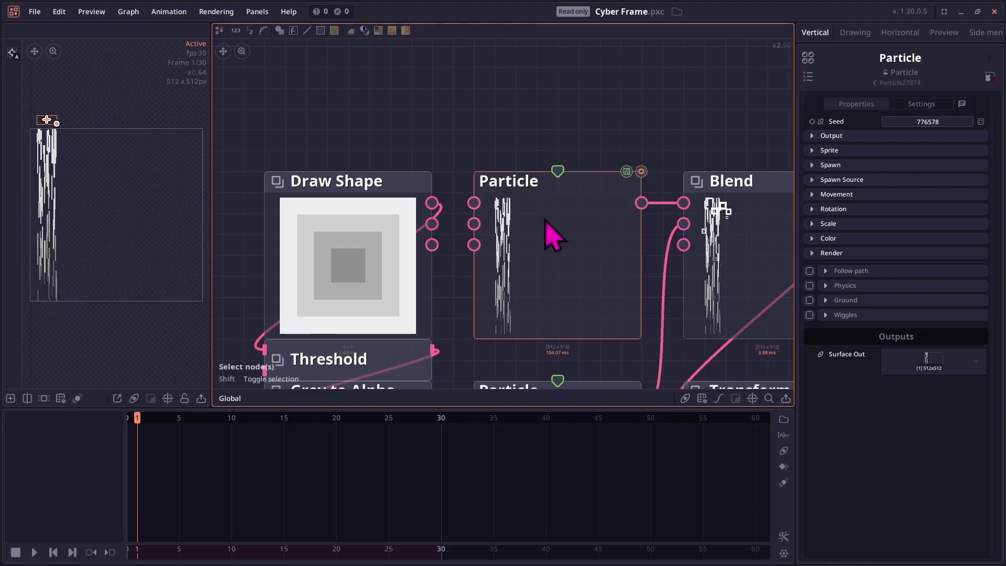
click(348, 231)
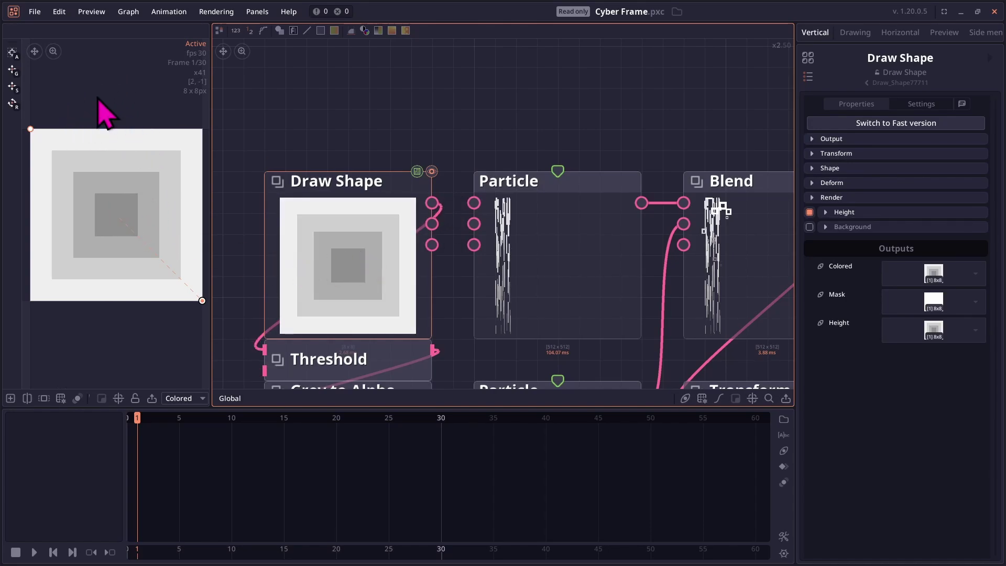
Inspect the Draw Shape output in the preview at several zoom levels
click(54, 54)
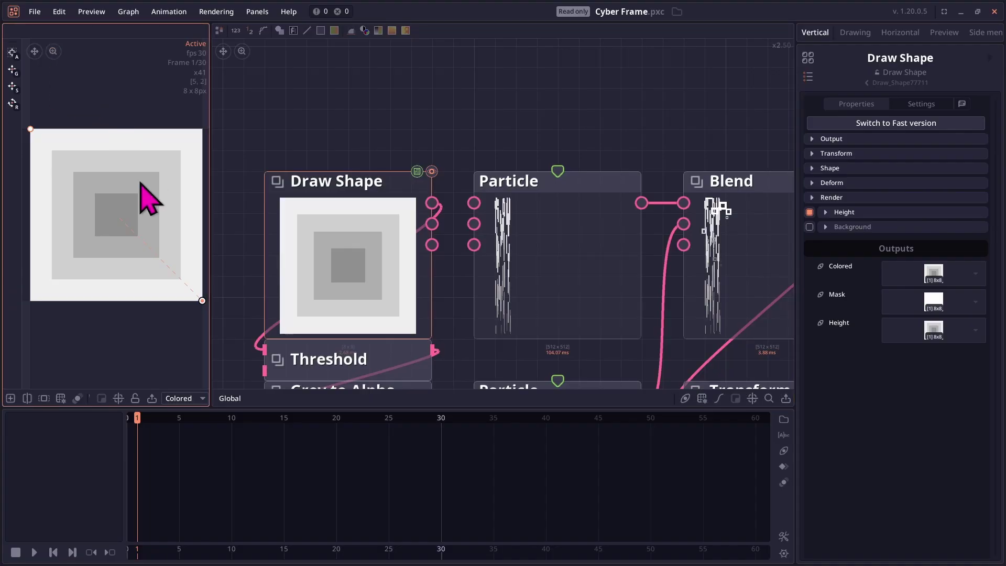
scroll(107, 191, down, 5)
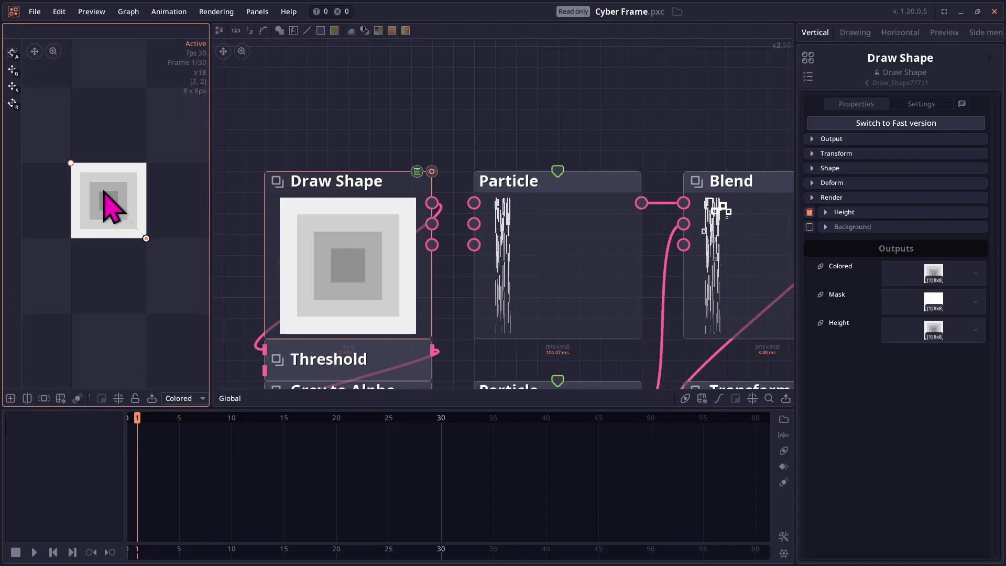
scroll(105, 191, up, 4)
scroll(104, 192, down, 2)
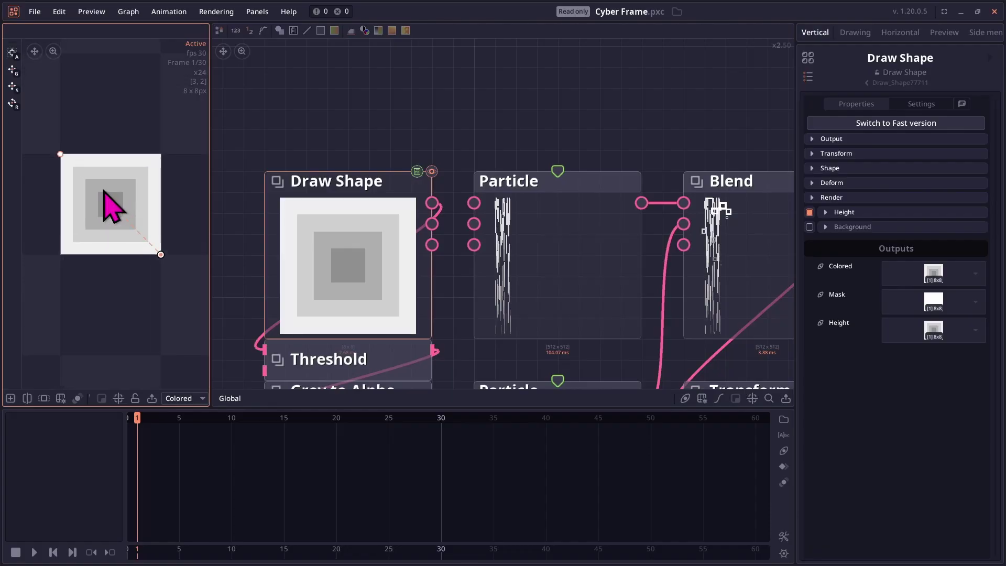
mouse_move(103, 192)
mouse_down()
mouse_move(124, 169)
mouse_move(106, 176)
mouse_move(108, 192)
mouse_up()
scroll(108, 193, down, 1)
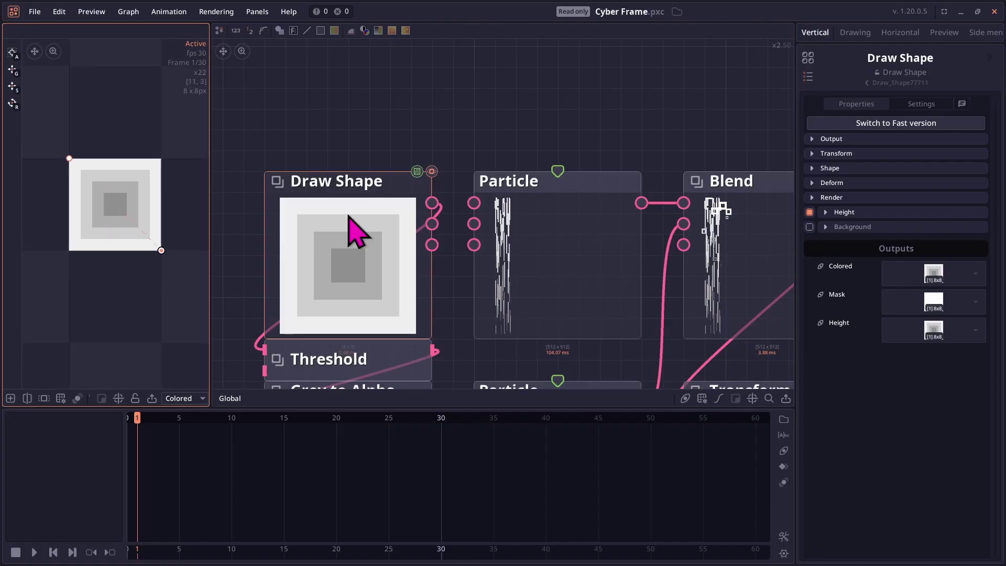
Preview the upper Particle node's output again, followed by the purple Solid node's output
click(523, 192)
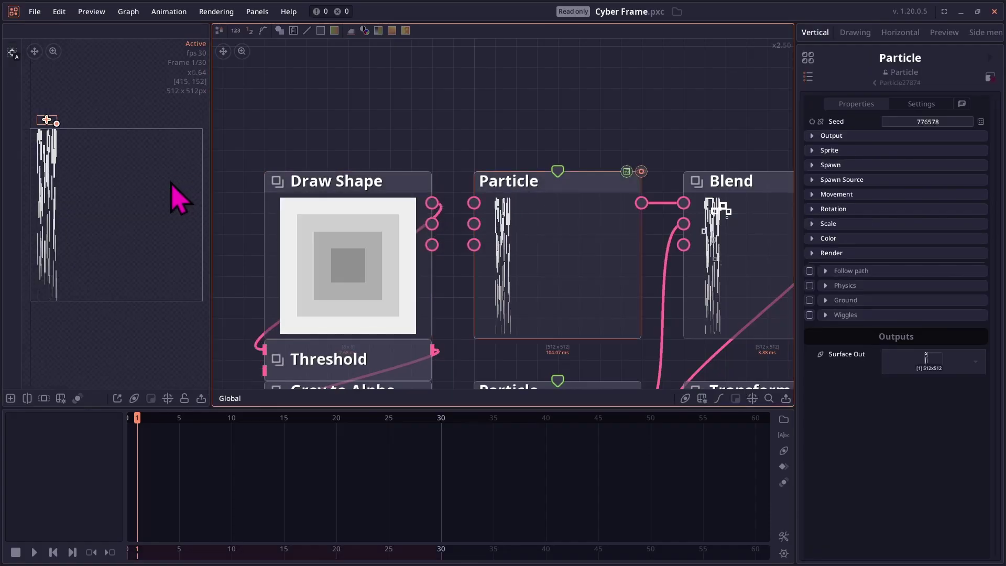
scroll(545, 148, down, 5)
drag(552, 158, 406, 146)
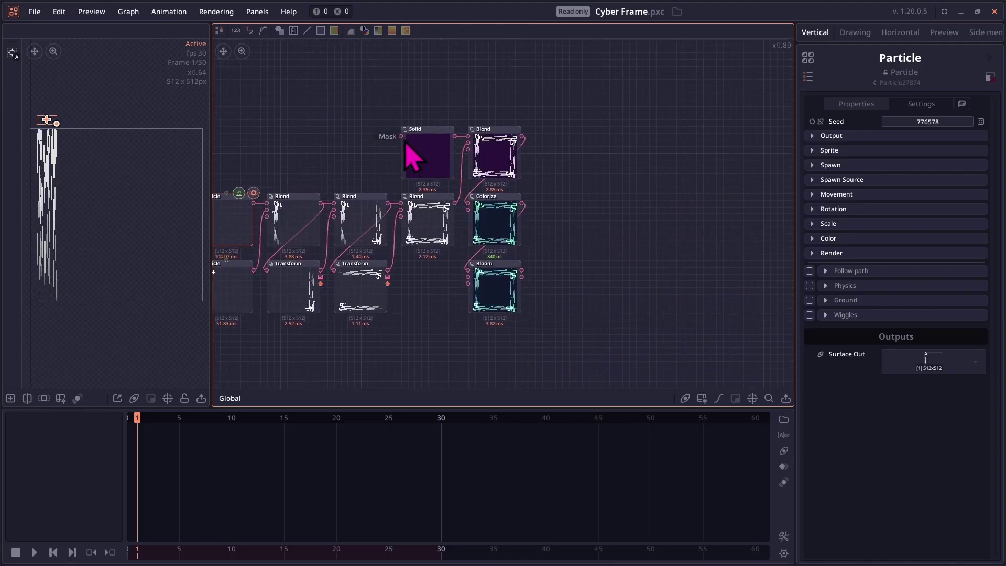
scroll(406, 147, up, 4)
click(456, 172)
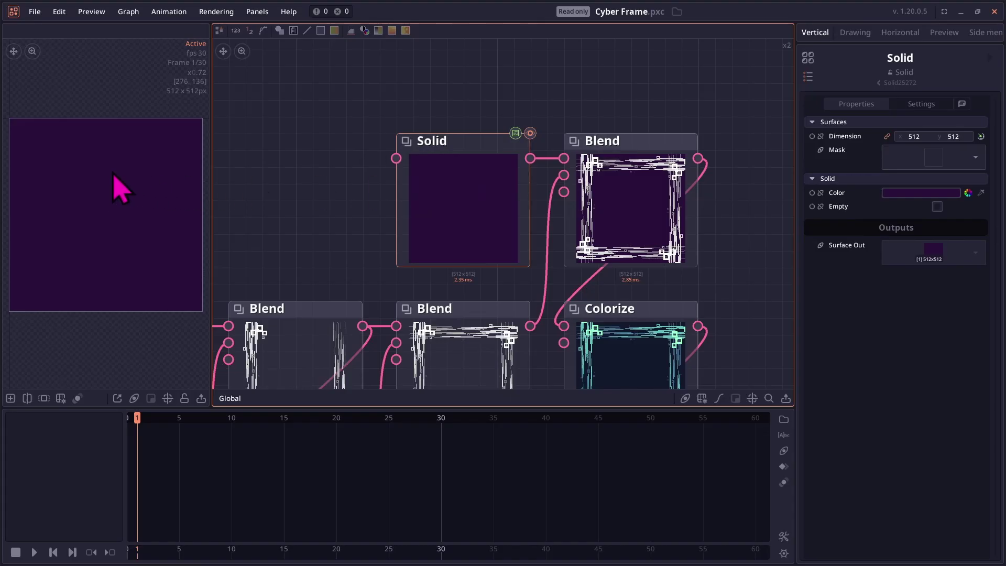
scroll(143, 194, down, 2)
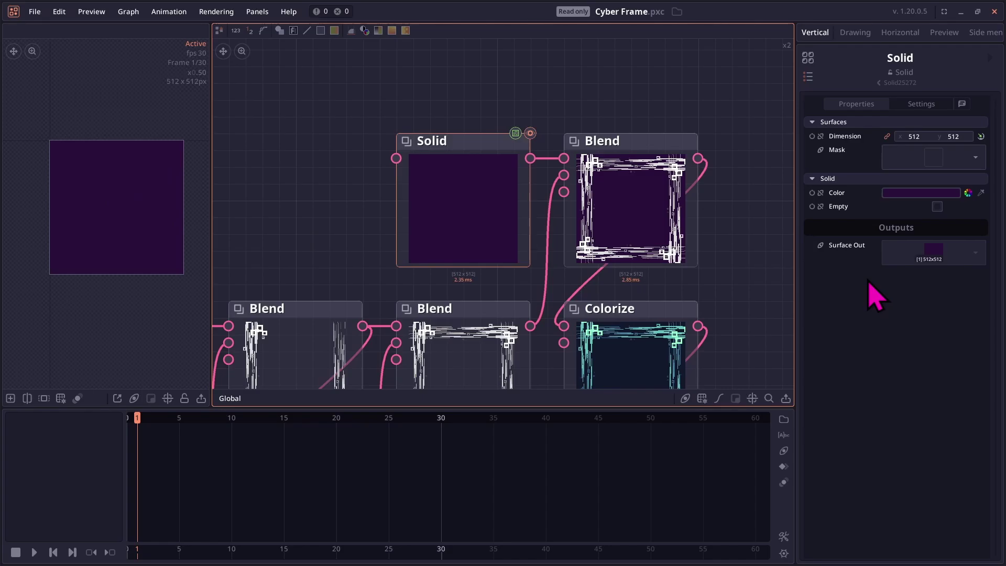
Change the Solid node's color to bright green 8BCB37FF and move the color selector aside
click(899, 194)
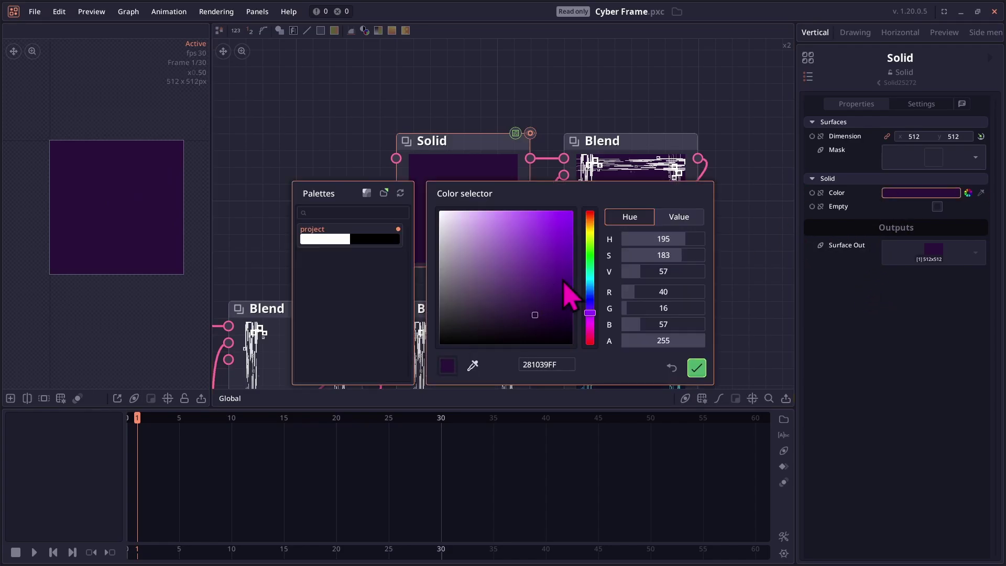
click(589, 243)
click(536, 238)
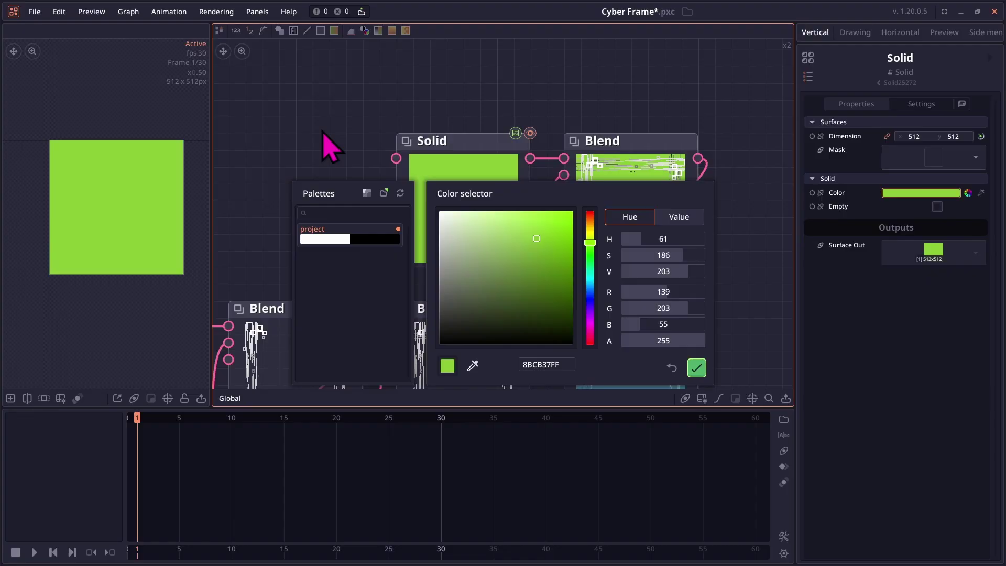
scroll(322, 133, down, 2)
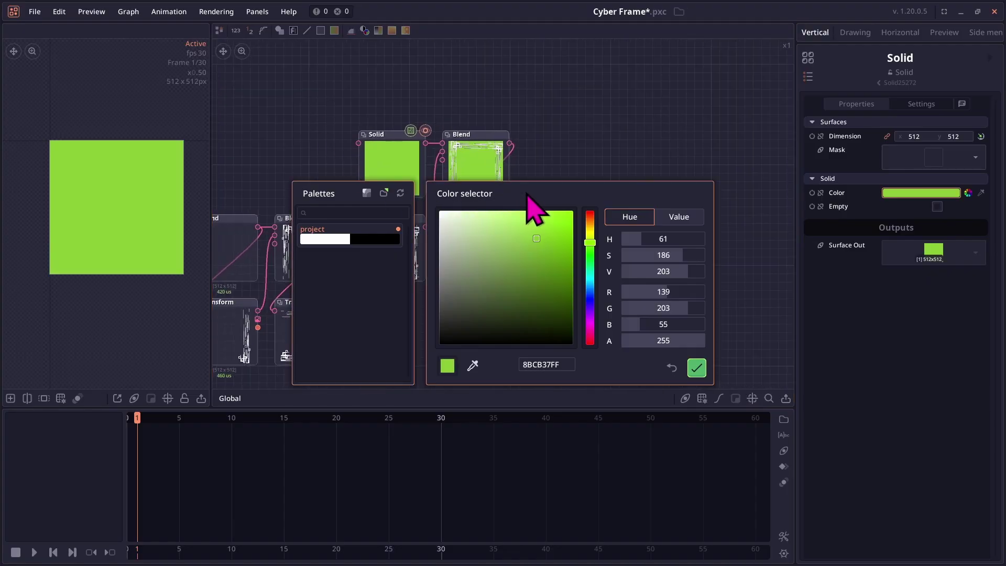
drag(527, 193, 587, 161)
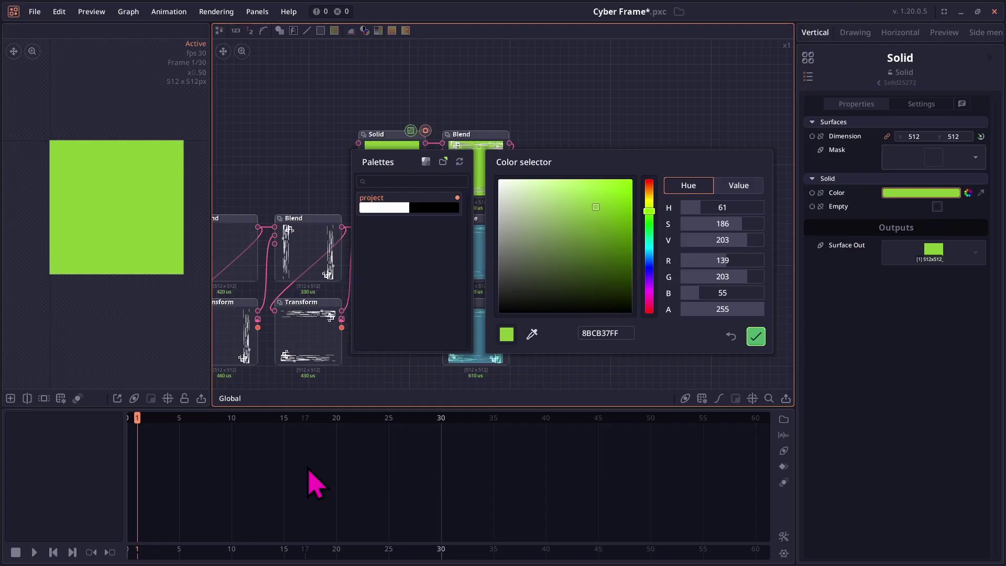
Play the animation, try the Preview layout with a widened inspector and graph column, and return to the Vertical layout
key(space)
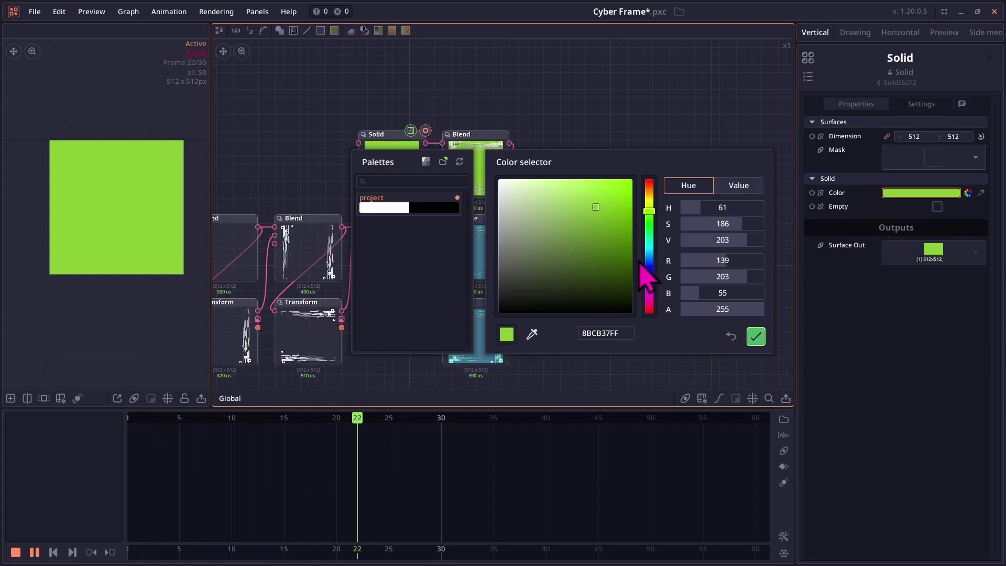
click(944, 33)
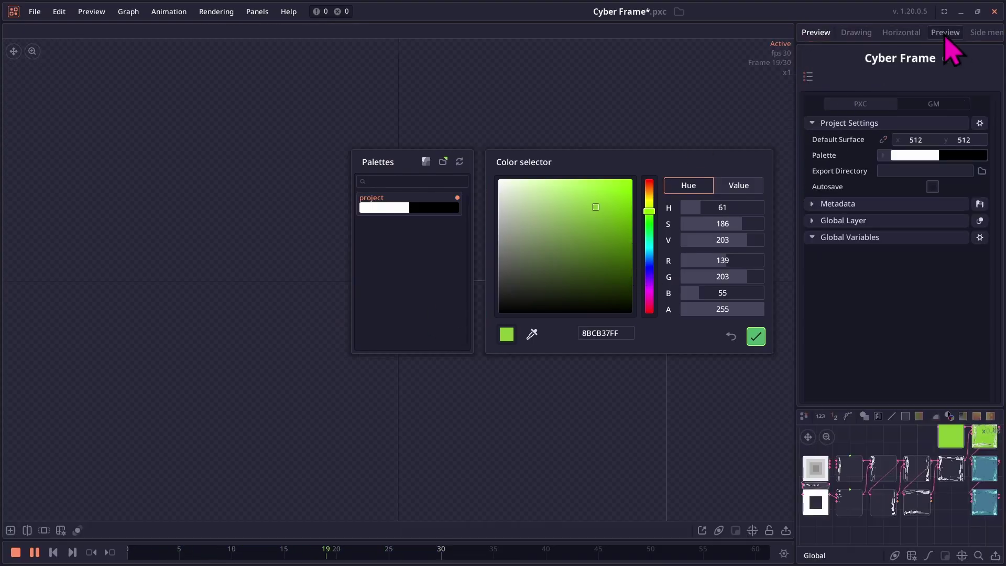
drag(600, 160, 314, 85)
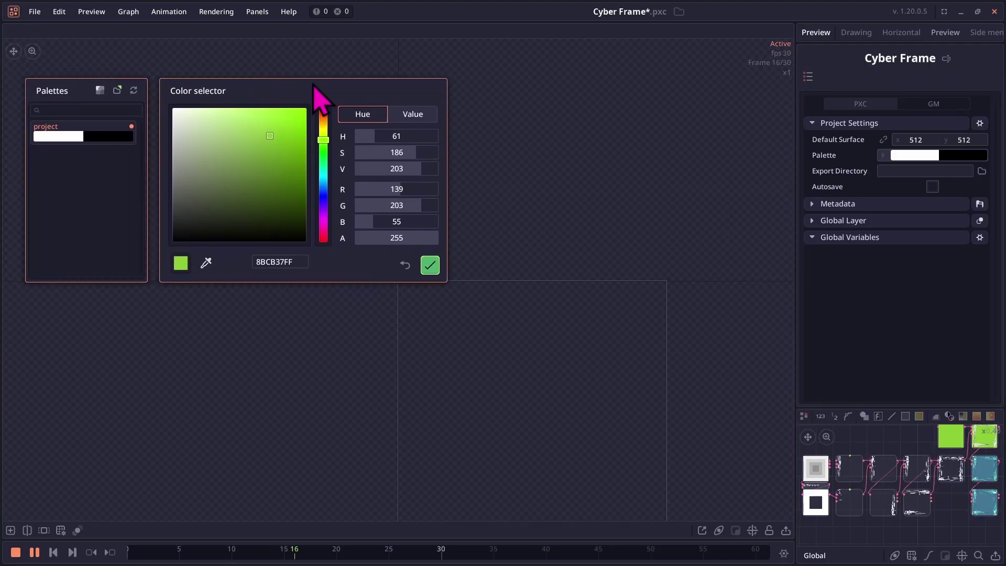
scroll(613, 302, down, 3)
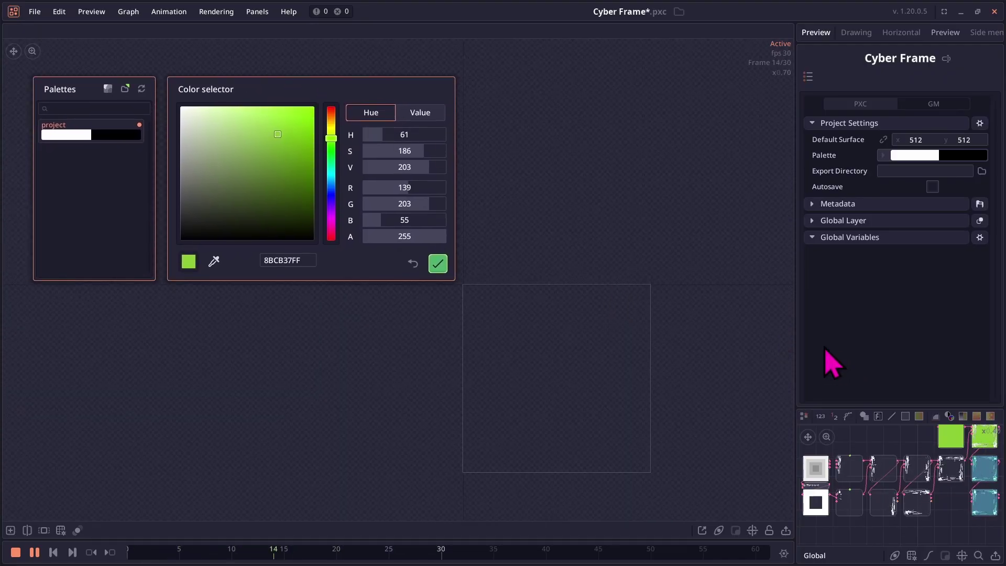
drag(795, 323, 618, 335)
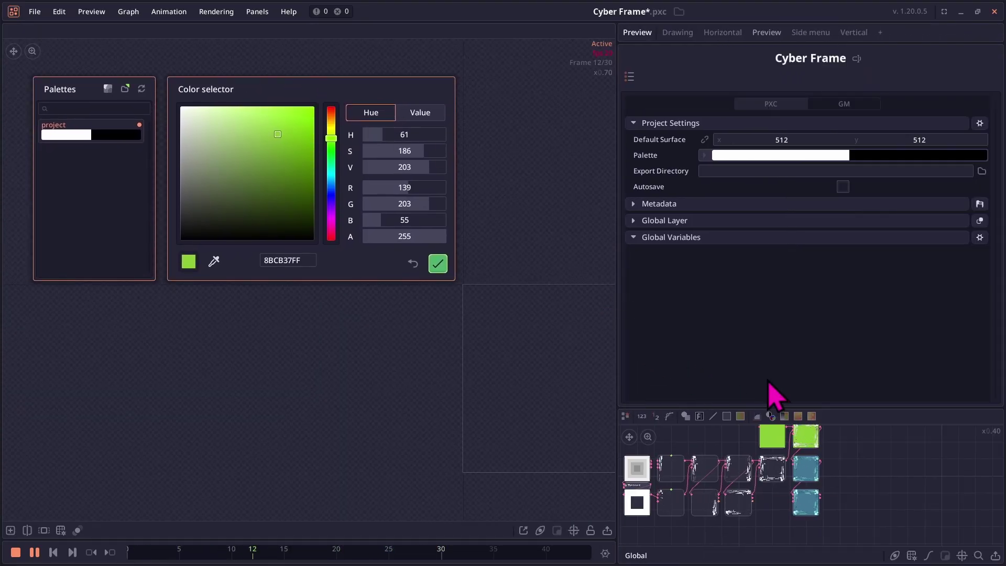
click(852, 33)
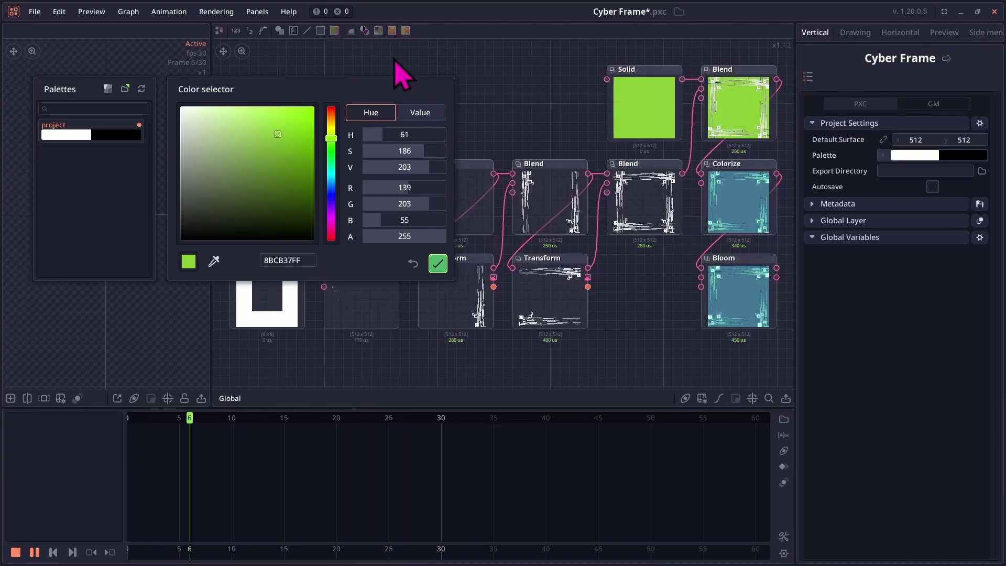
Preview the Blend node above the second Transform node, and set the Solid node's color to muted green 67883CFF
click(553, 177)
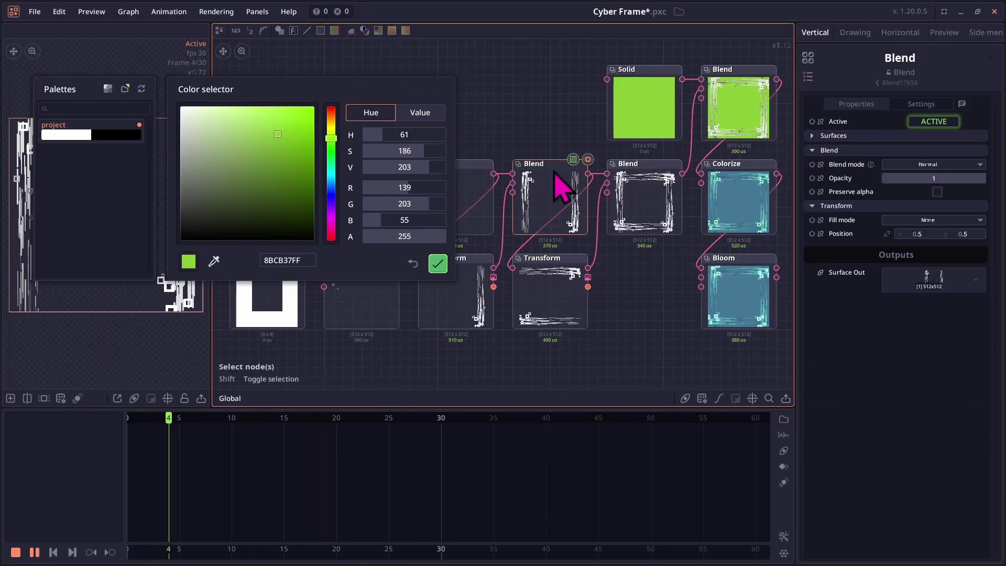
drag(341, 113, 566, 341)
scroll(603, 238, down, 6)
right_click(373, 249)
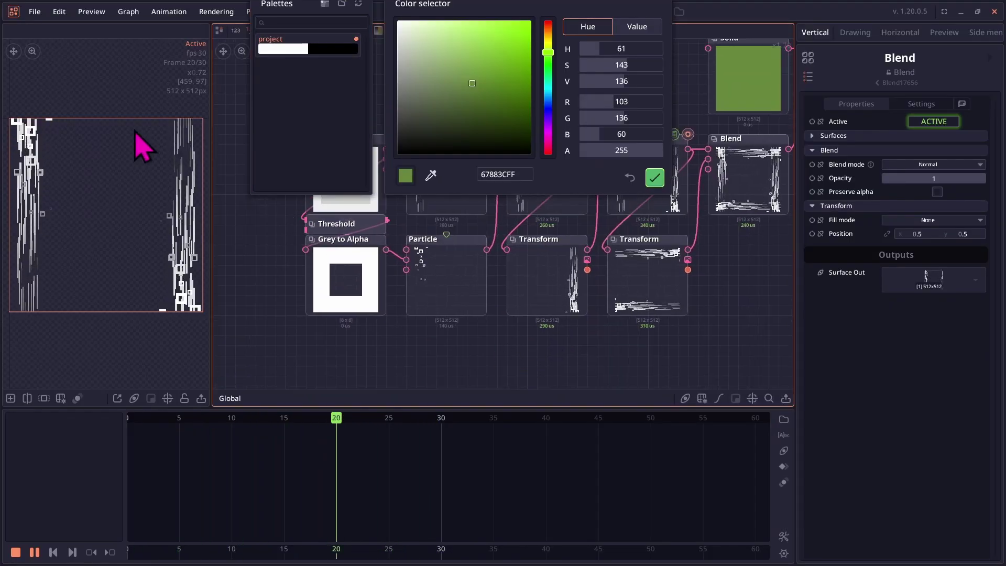
Open the Cogwheels sample project from the splash screen and play its animation
click(38, 12)
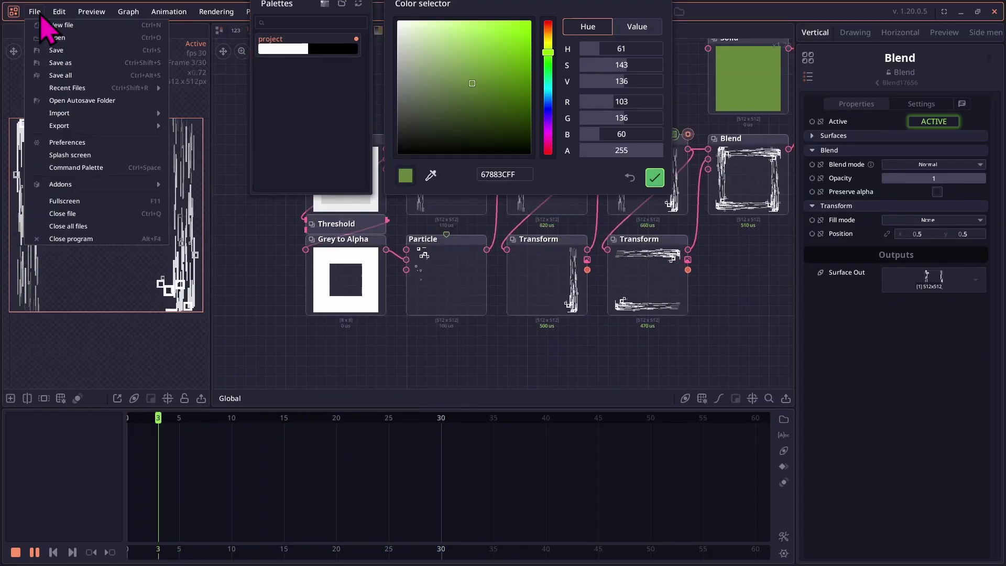
click(68, 156)
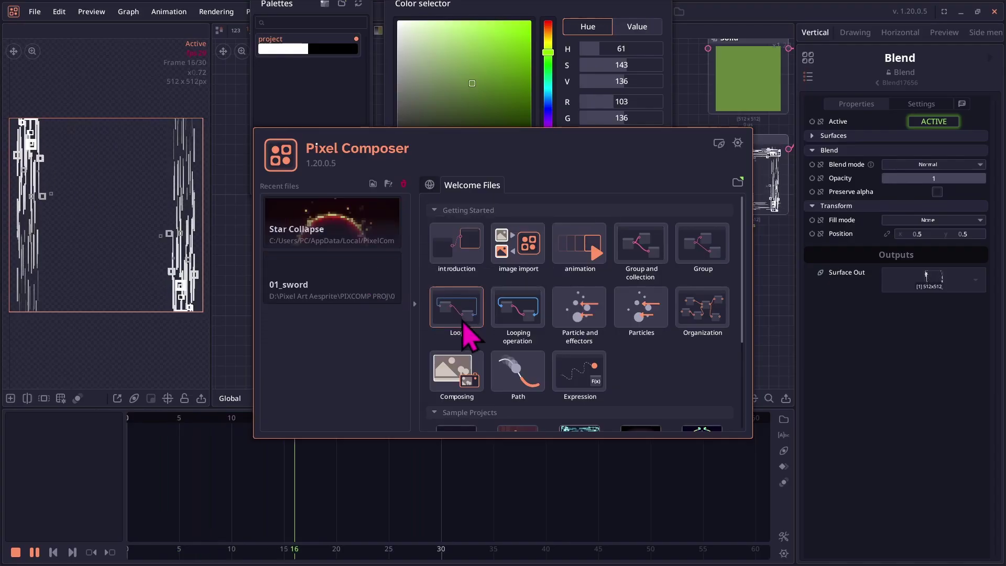
click(519, 322)
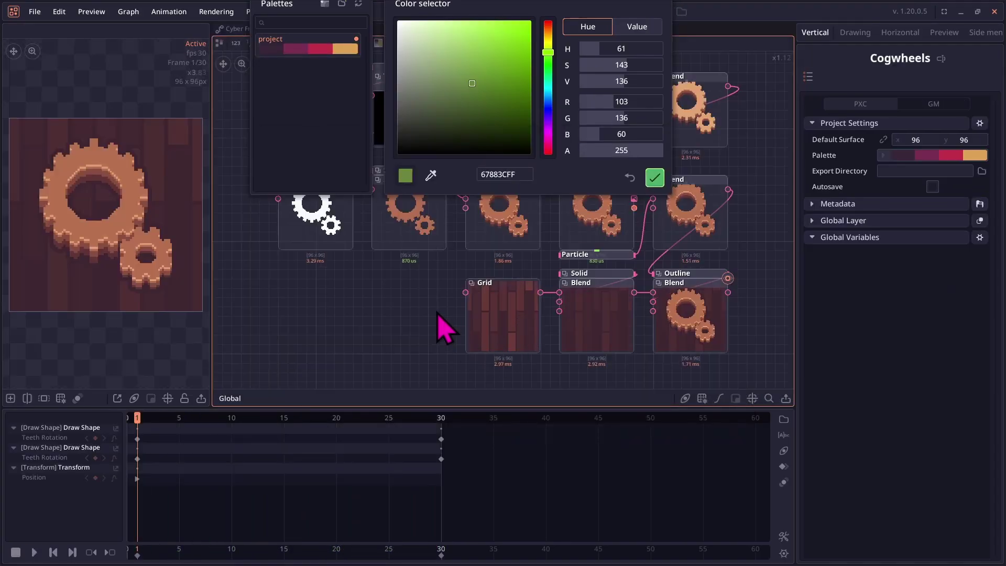
key(space)
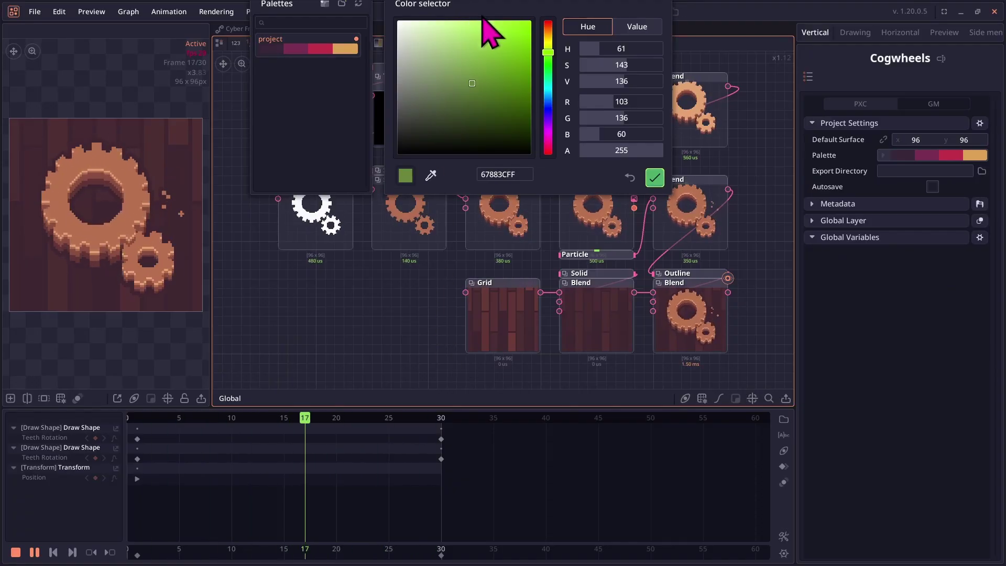
Move the color selector off the upper nodes and inspect the Remove Color, Solid, Posterize, Composite and Colorize nodes
drag(483, 19, 707, 307)
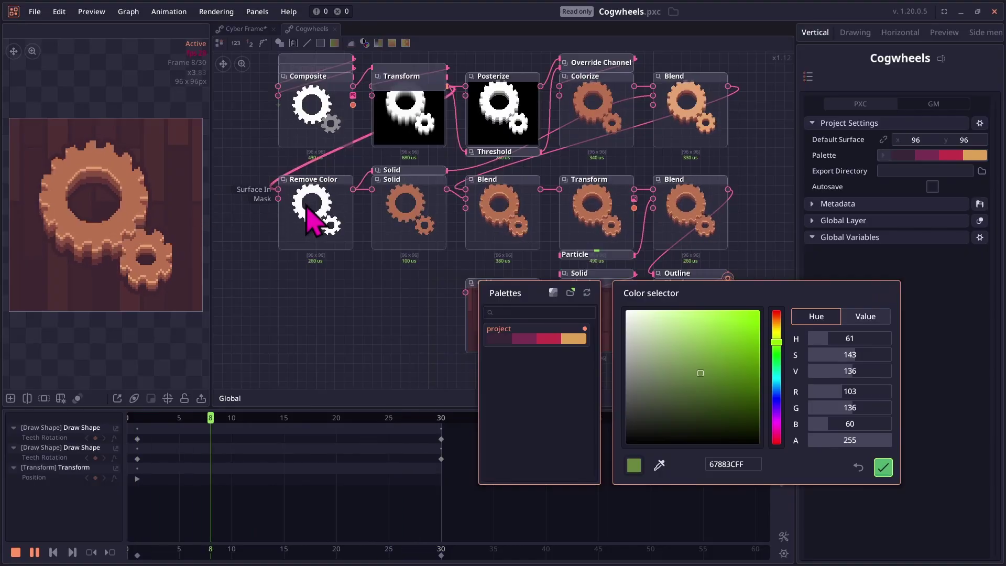
drag(246, 164, 233, 202)
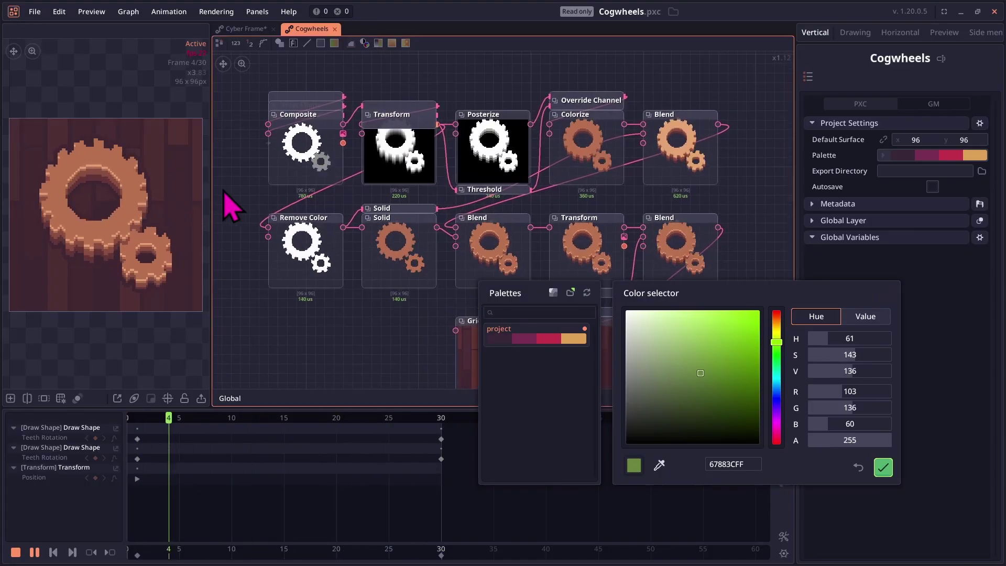
drag(312, 327, 291, 313)
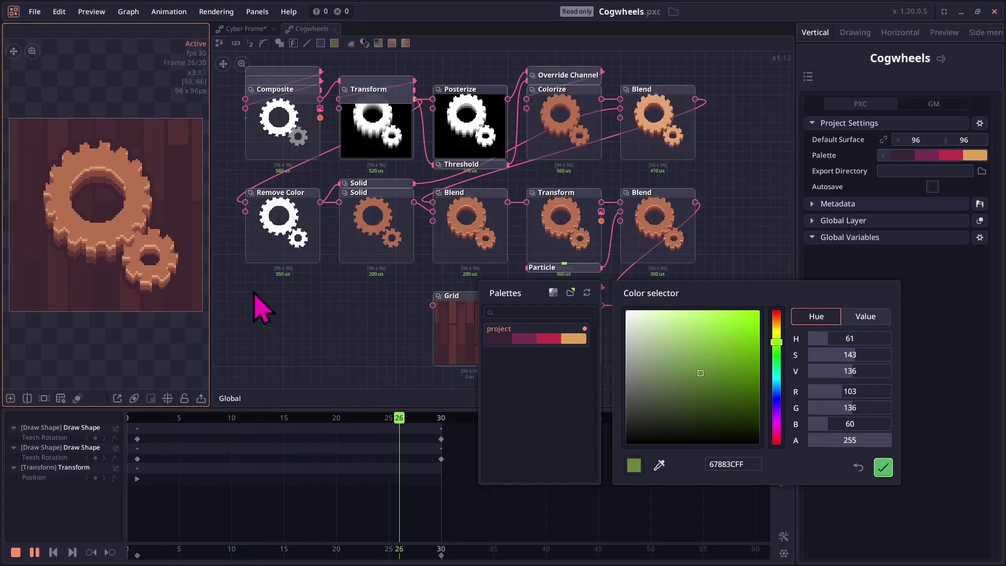
click(270, 205)
click(357, 213)
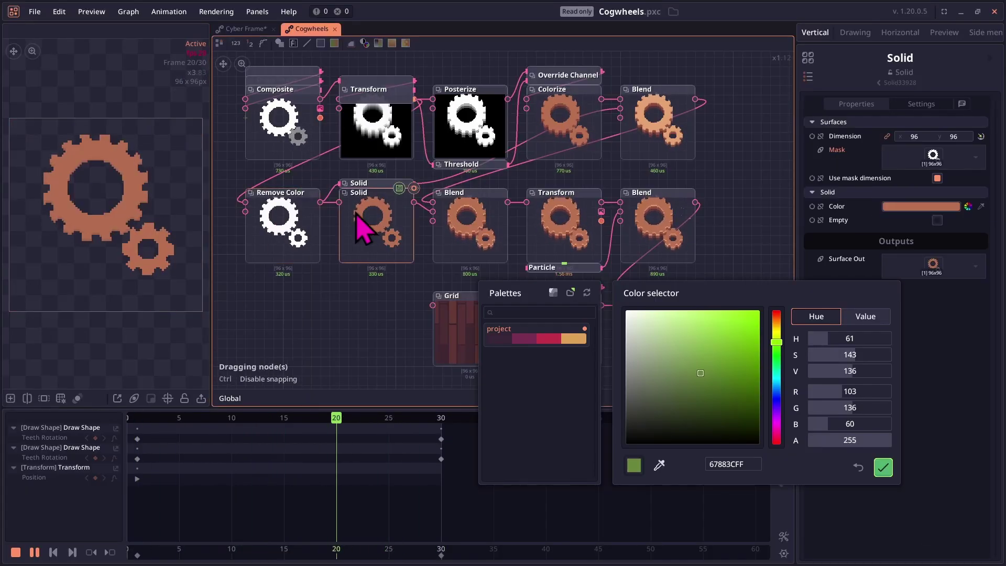
click(455, 150)
click(291, 123)
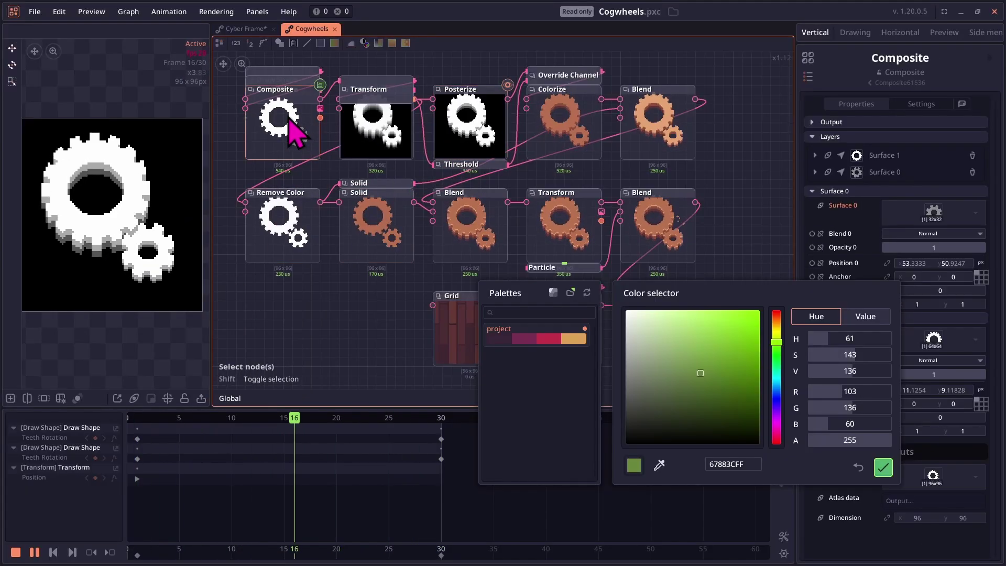
click(564, 124)
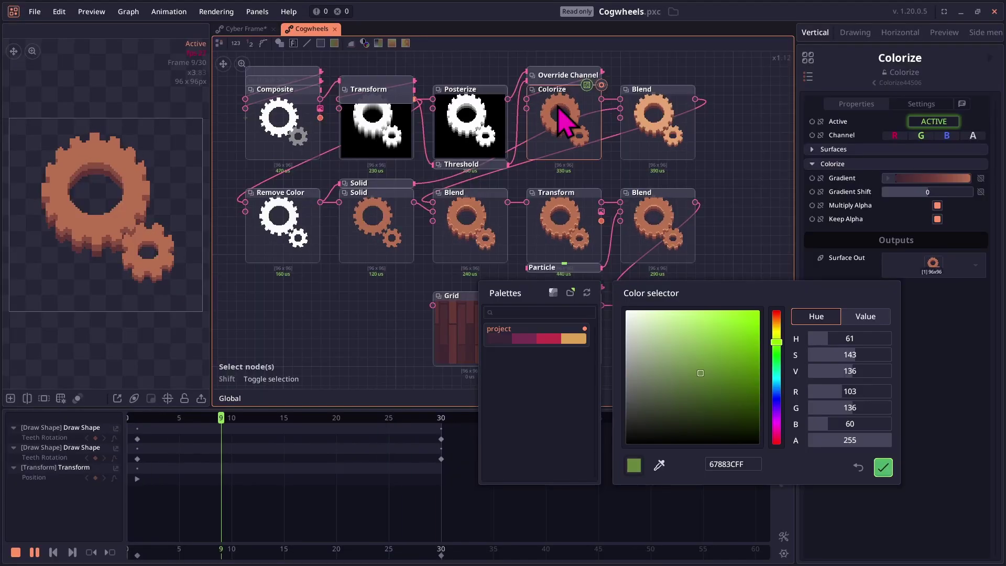
Examine the Cogwheels node graph both up close and as a whole
drag(365, 358, 350, 350)
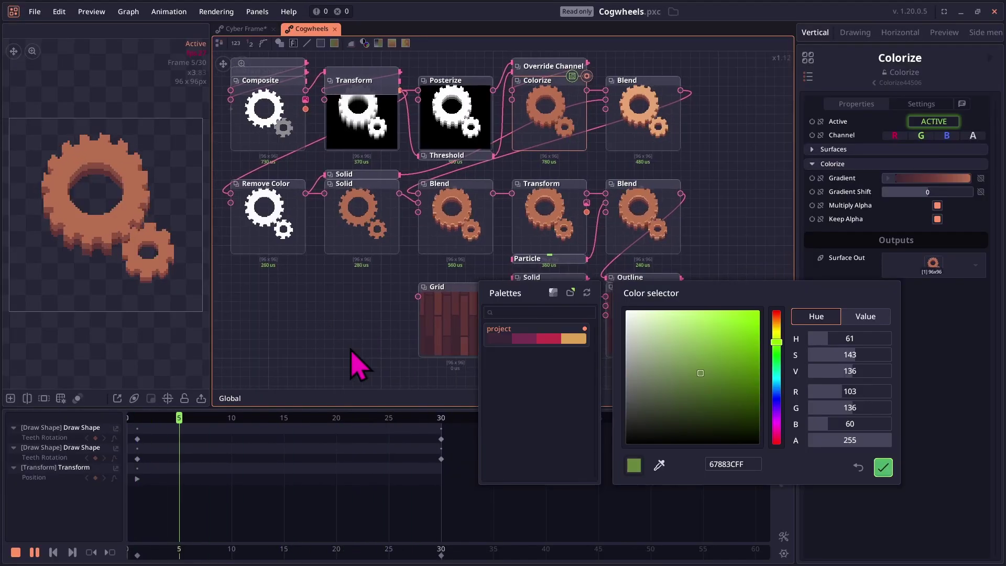
scroll(371, 357, down, 5)
scroll(371, 355, up, 6)
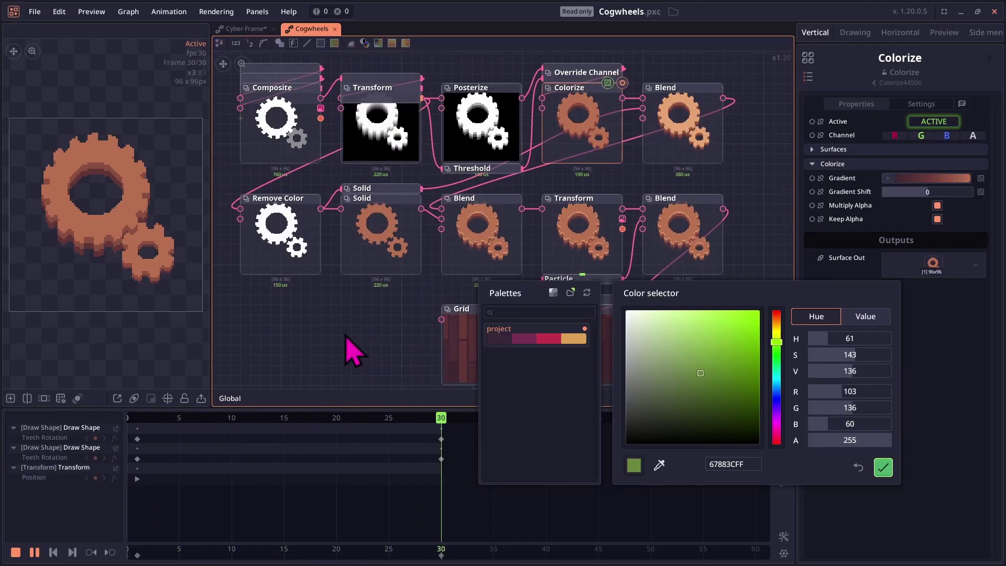
scroll(334, 254, up, 4)
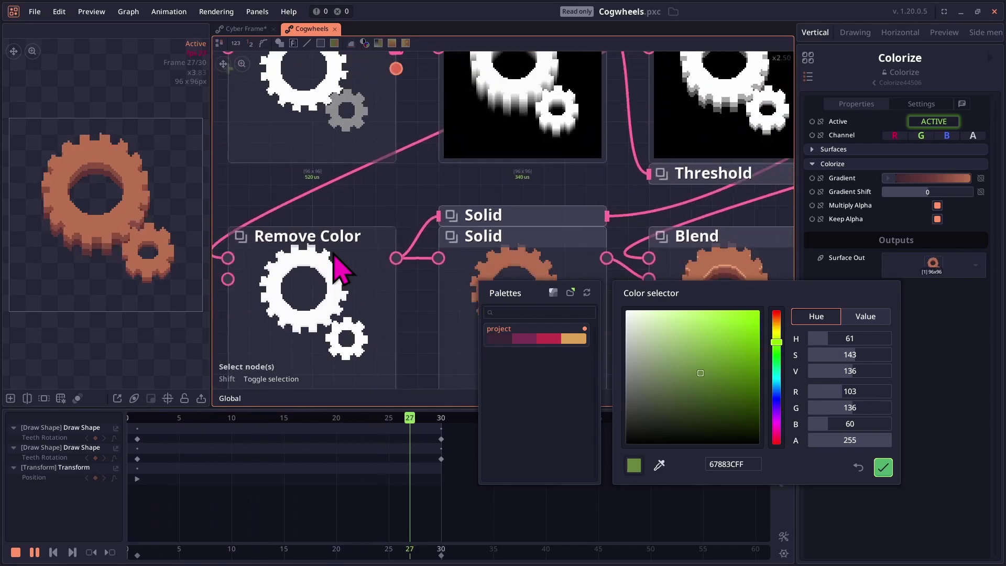
scroll(339, 267, down, 4)
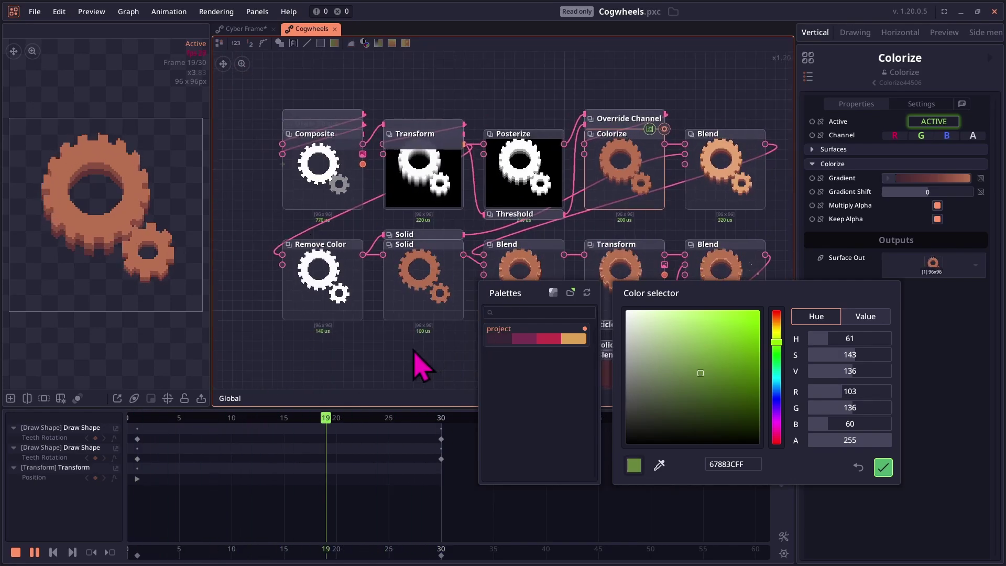
drag(404, 363, 294, 352)
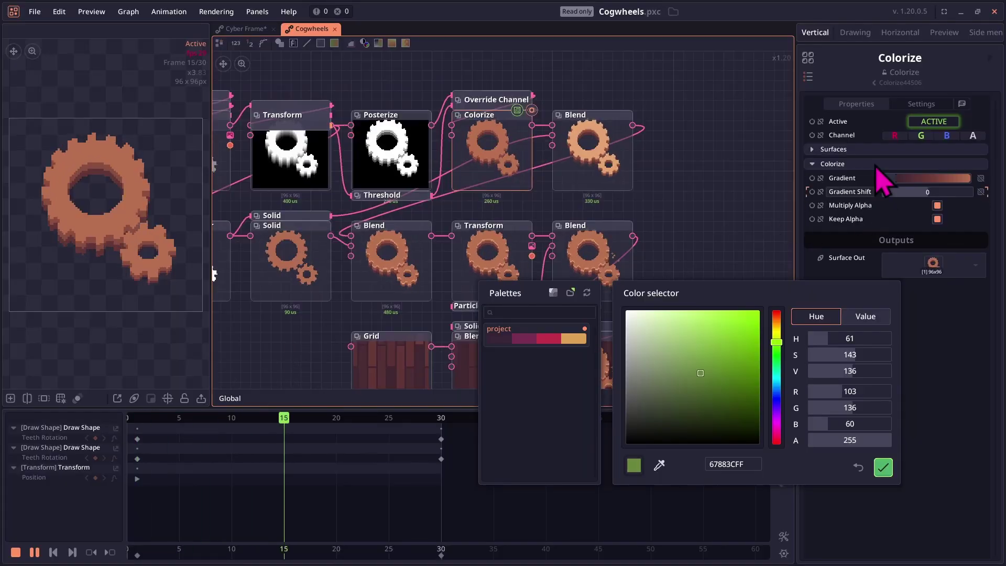
Rearrange the workspace by moving the color selector over the node graph, shortening the timeline and widening the inspector
drag(783, 295, 716, 291)
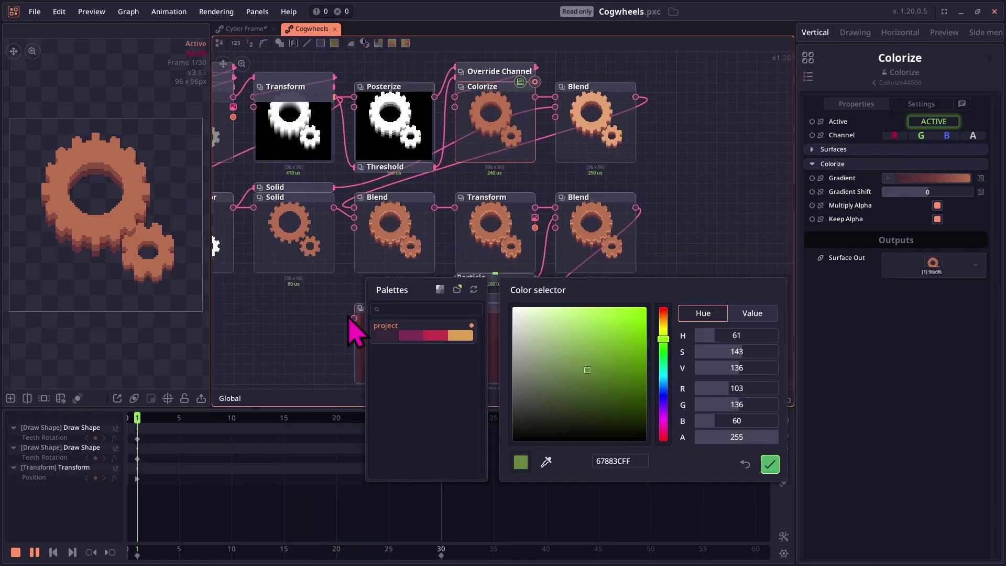
drag(580, 301, 595, 183)
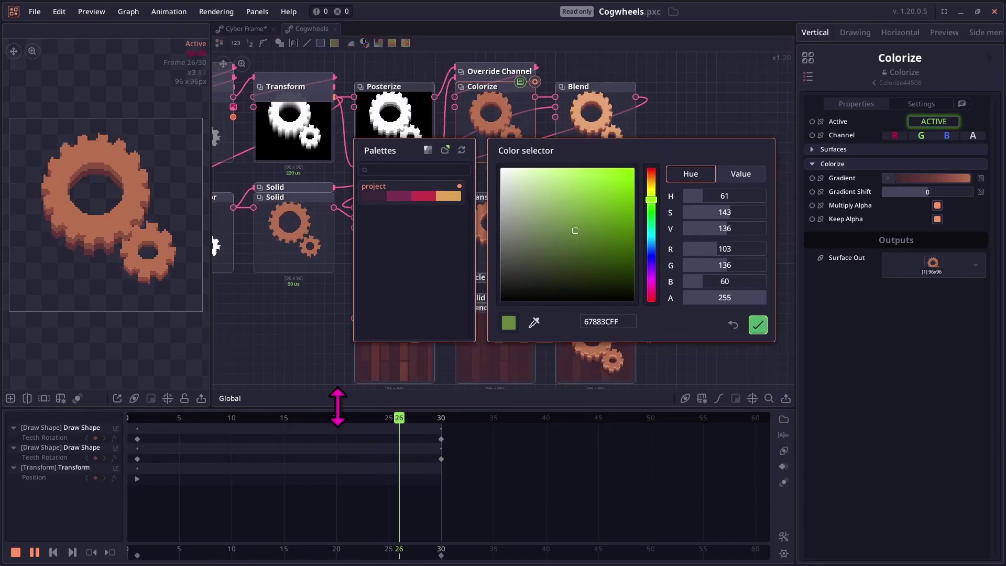
mouse_move(340, 407)
mouse_down()
mouse_move(335, 347)
mouse_move(348, 420)
mouse_up()
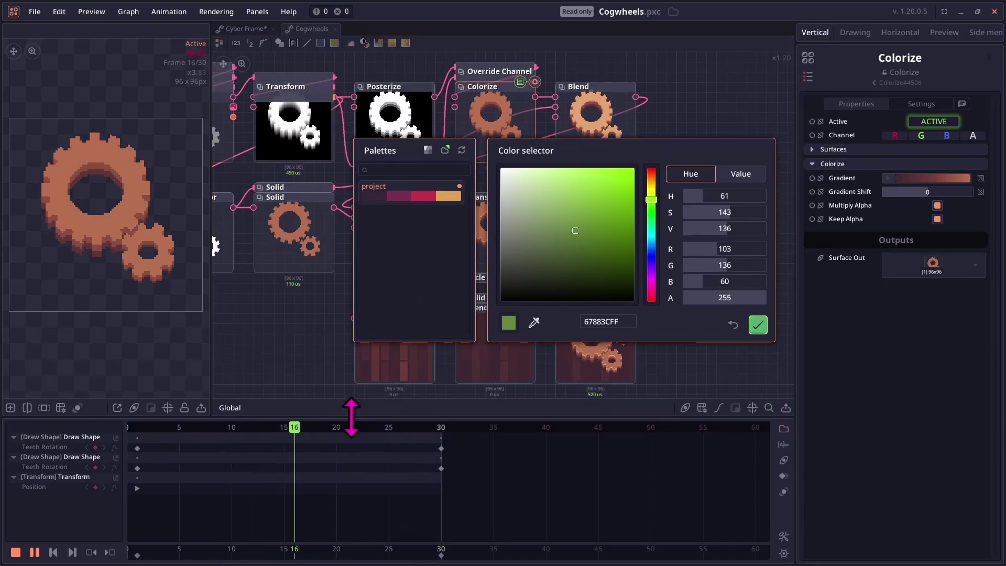
drag(796, 183, 705, 195)
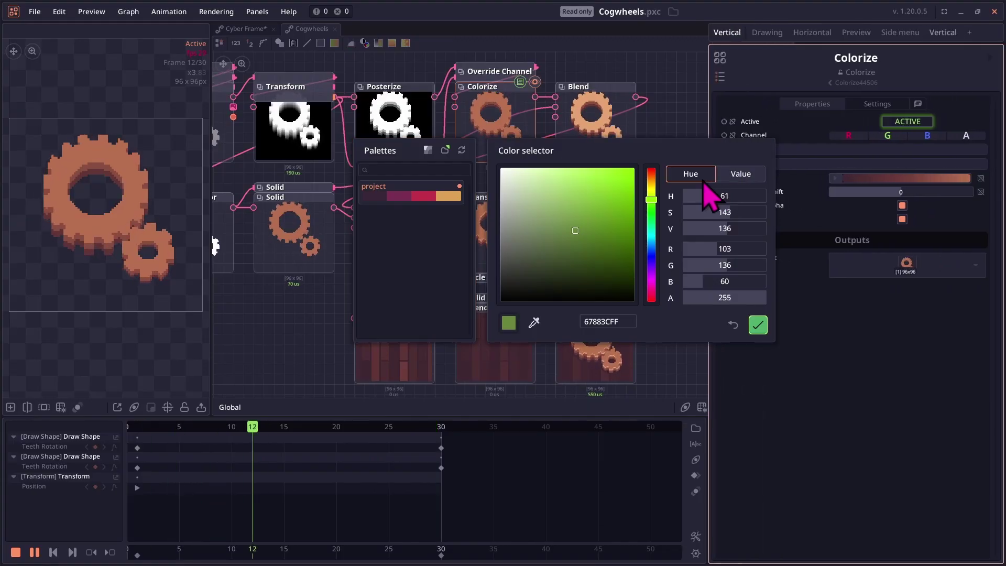
Try the Drawing, Horizontal, Preview and Side menu layouts, return to Vertical, and move the color selector off the upper nodes
click(751, 37)
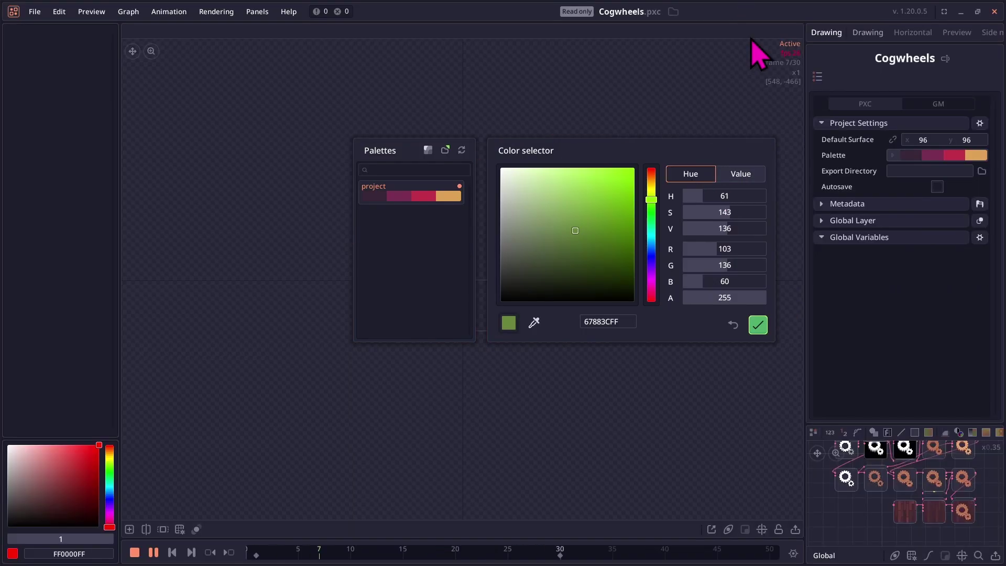
click(899, 34)
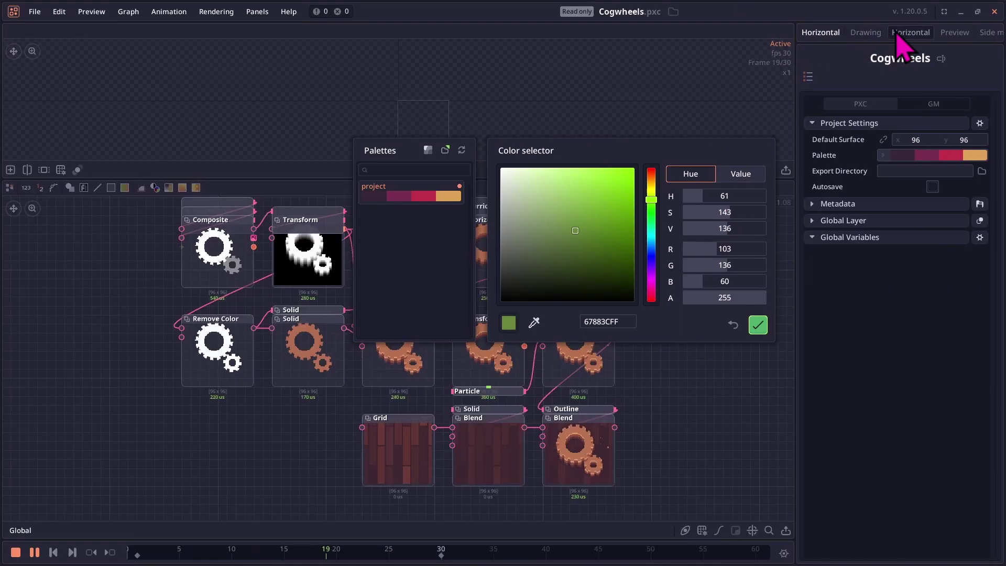
click(945, 35)
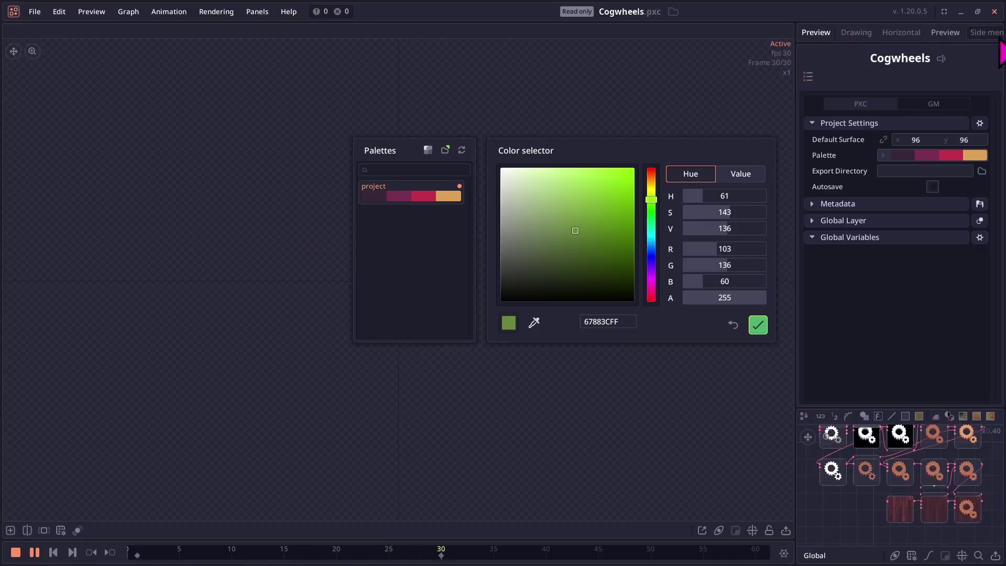
click(988, 33)
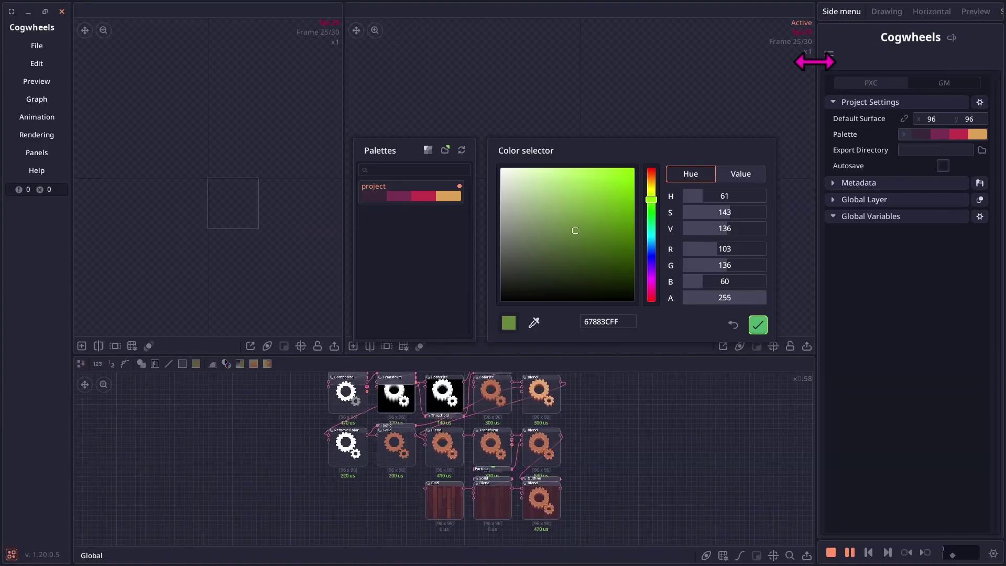
click(940, 25)
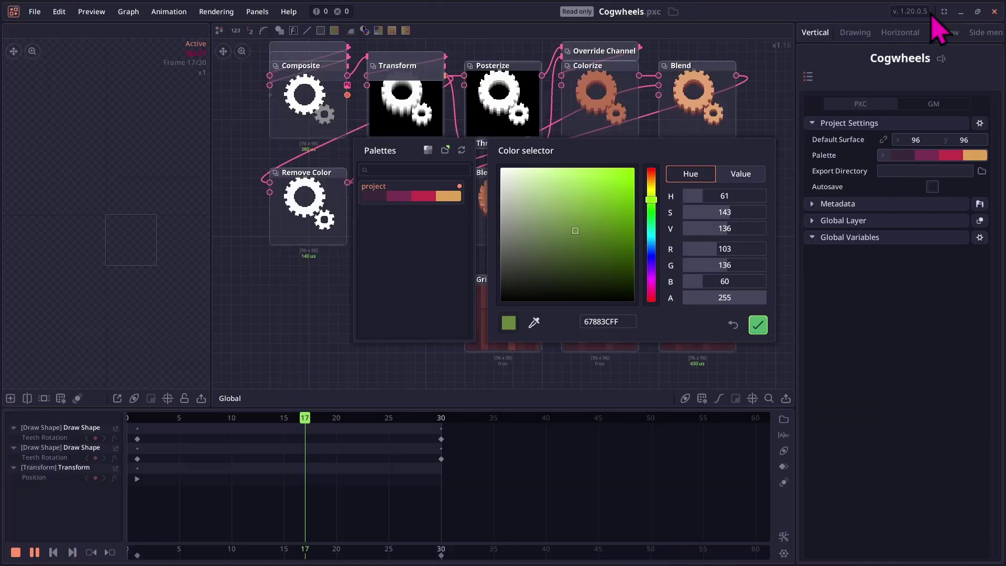
drag(708, 150, 839, 314)
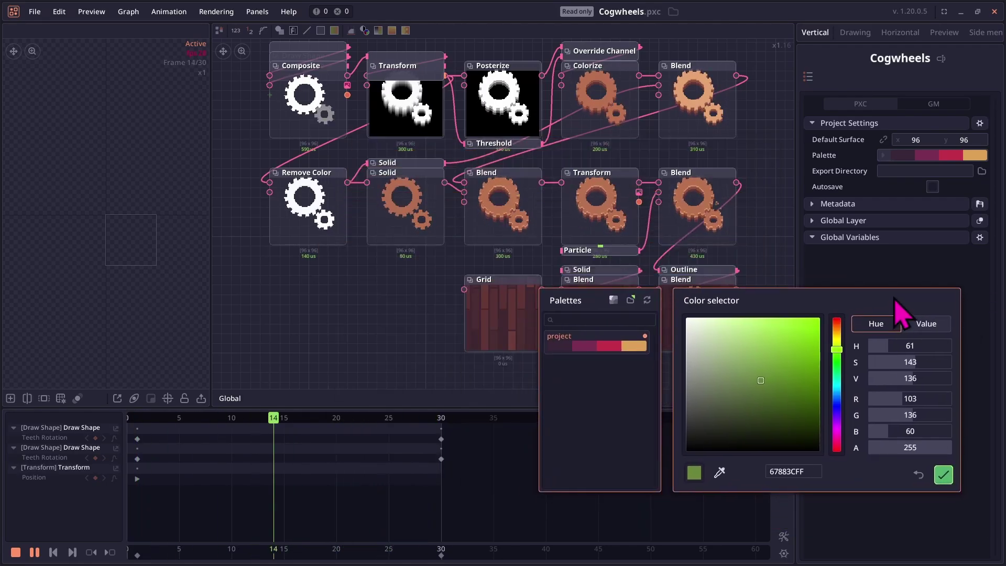